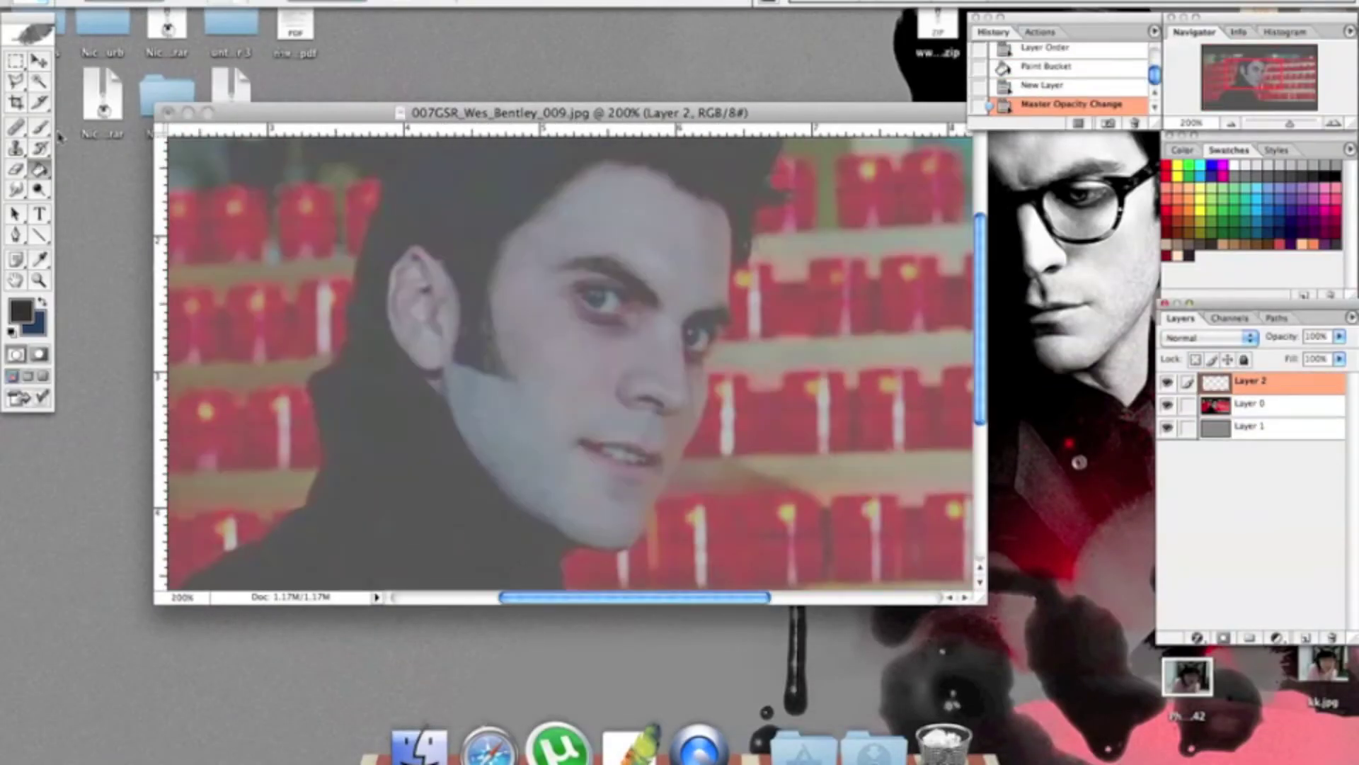
# - Ink dark outlines over the eyebrows, right eye and nose side, erasing the stray mark near the lips
pyautogui.click(39, 126)
pyautogui.moveTo(581, 263); pyautogui.dragTo(669, 272)
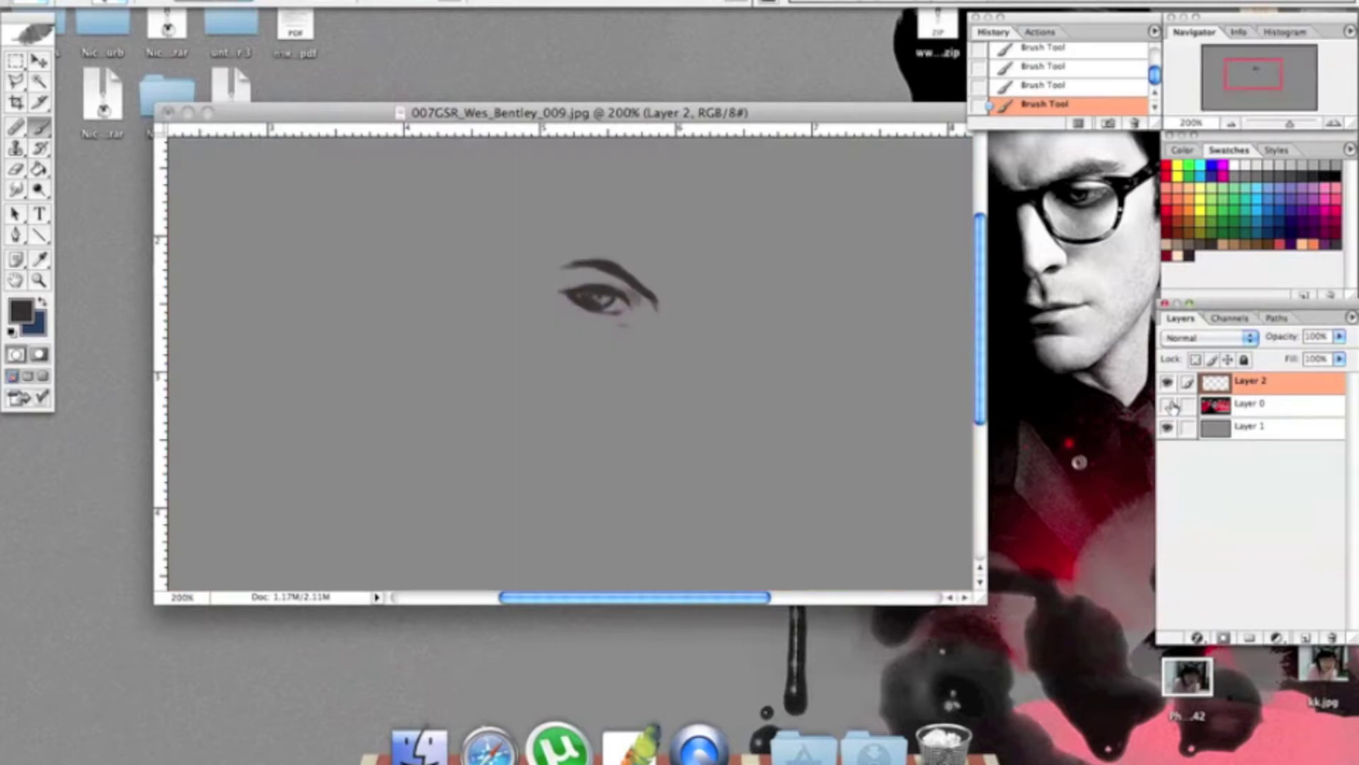
pyautogui.moveTo(703, 310)
pyautogui.mouseDown()
pyautogui.moveTo(727, 318)
pyautogui.moveTo(681, 410)
pyautogui.moveTo(693, 345)
pyautogui.mouseUp()
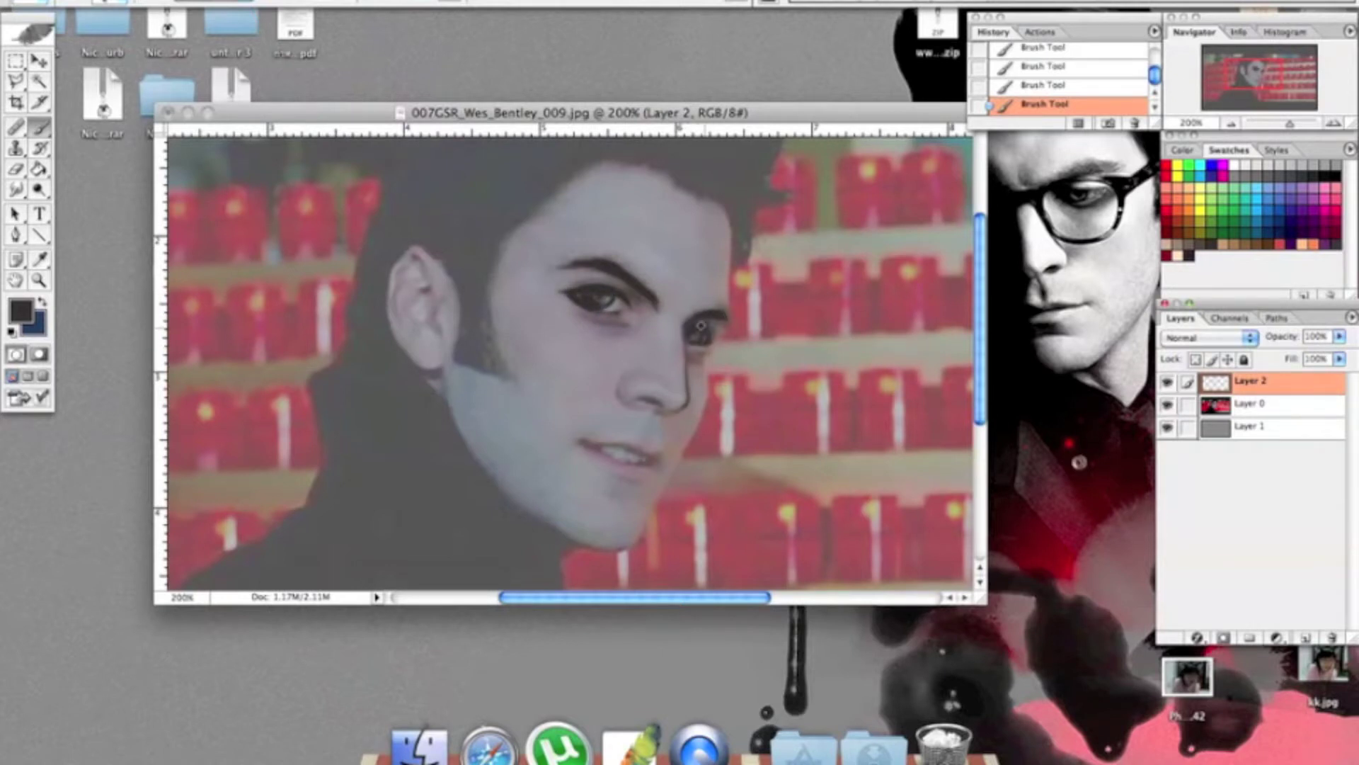
pyautogui.press('e')
pyautogui.moveTo(635, 450); pyautogui.dragTo(641, 462)
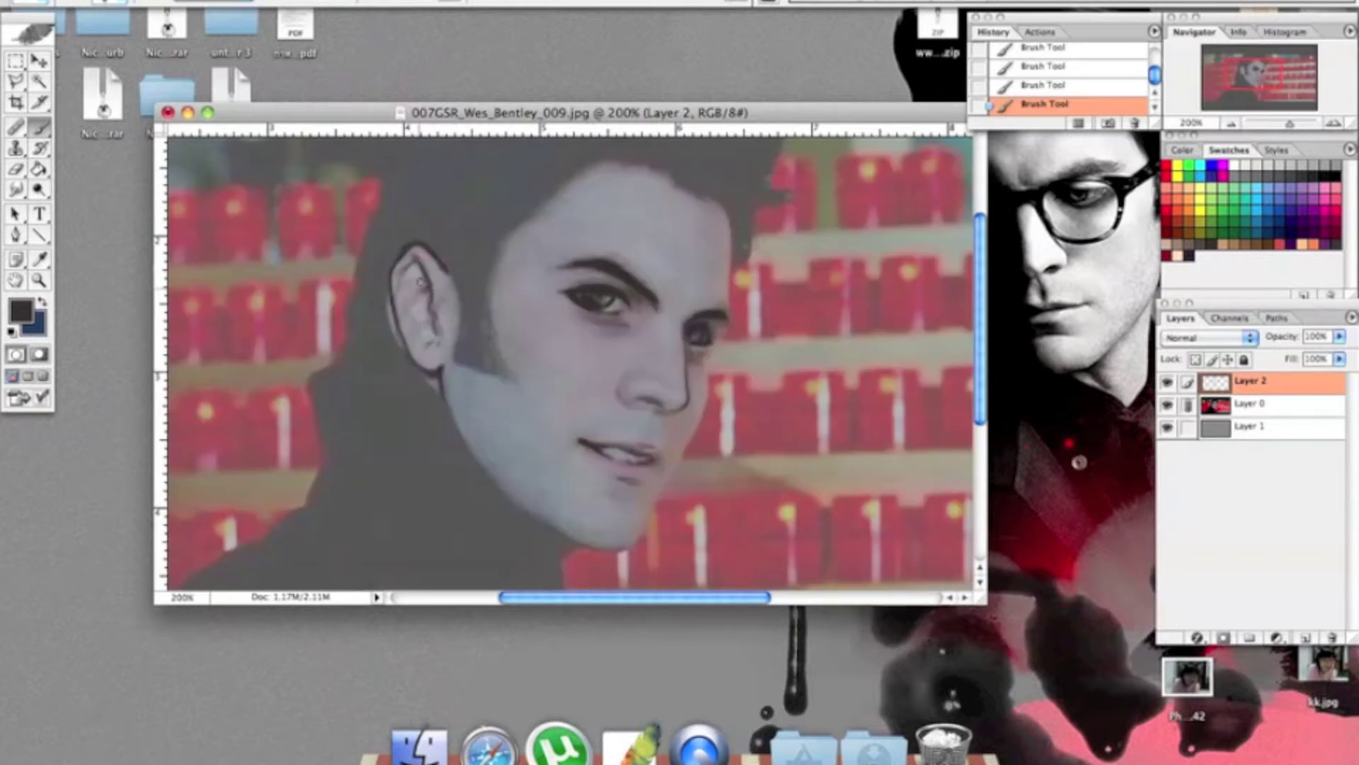
# - Pan around the canvas to review the traced face, hair and coat outlines
pyautogui.scroll(2, 615, 223)
pyautogui.hscroll(2, 615, 224)
pyautogui.scroll(-2, 672, 351)
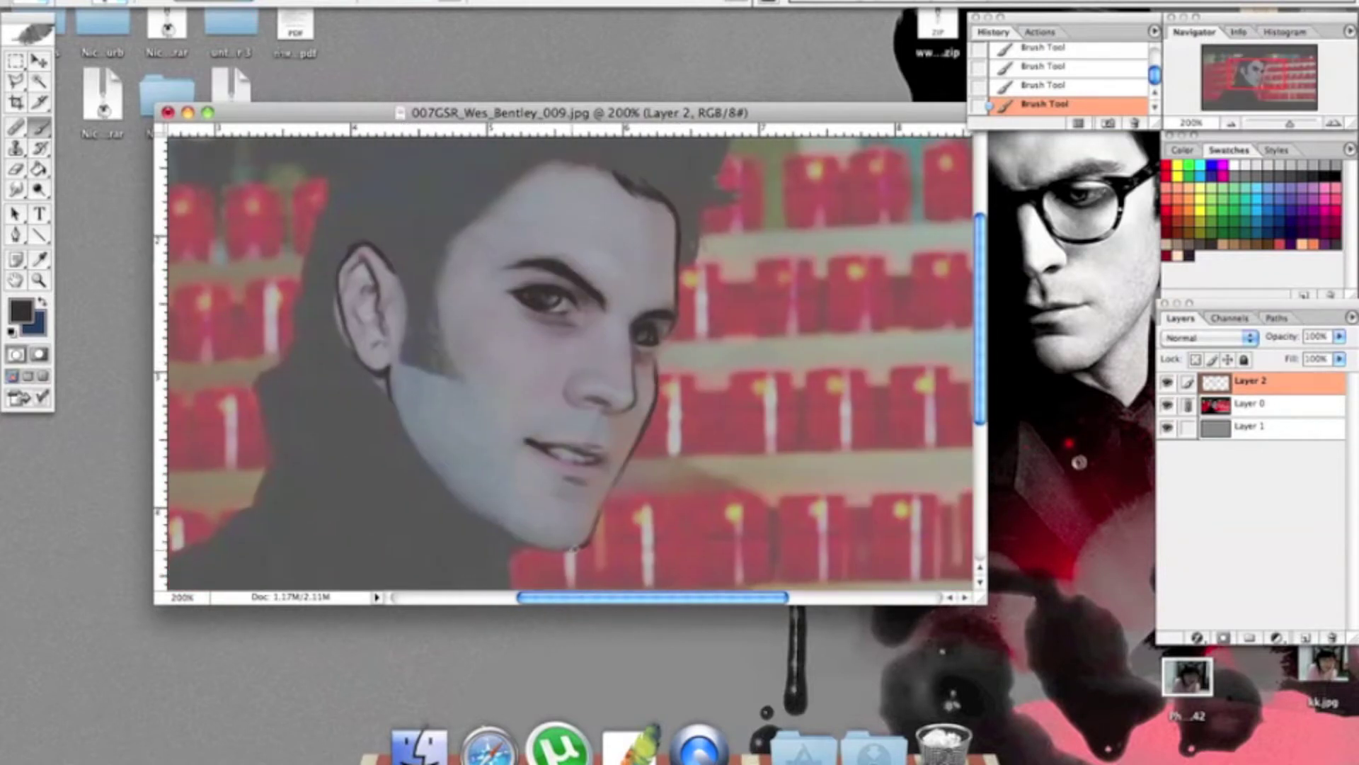
pyautogui.scroll(2, 613, 222)
pyautogui.hscroll(-1, 614, 222)
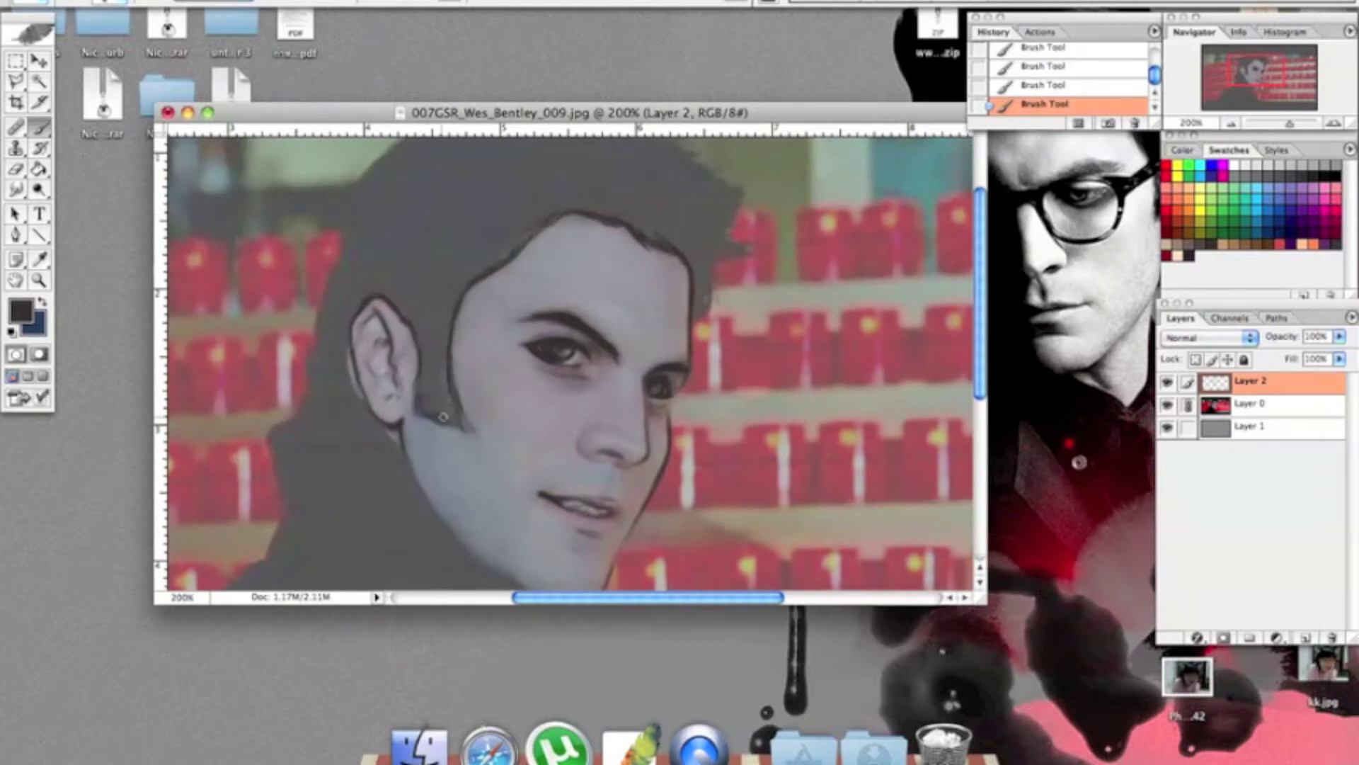
pyautogui.scroll(-5, 443, 417)
pyautogui.scroll(-5, 623, 326)
pyautogui.scroll(12, 813, 234)
pyautogui.hscroll(-2, 813, 233)
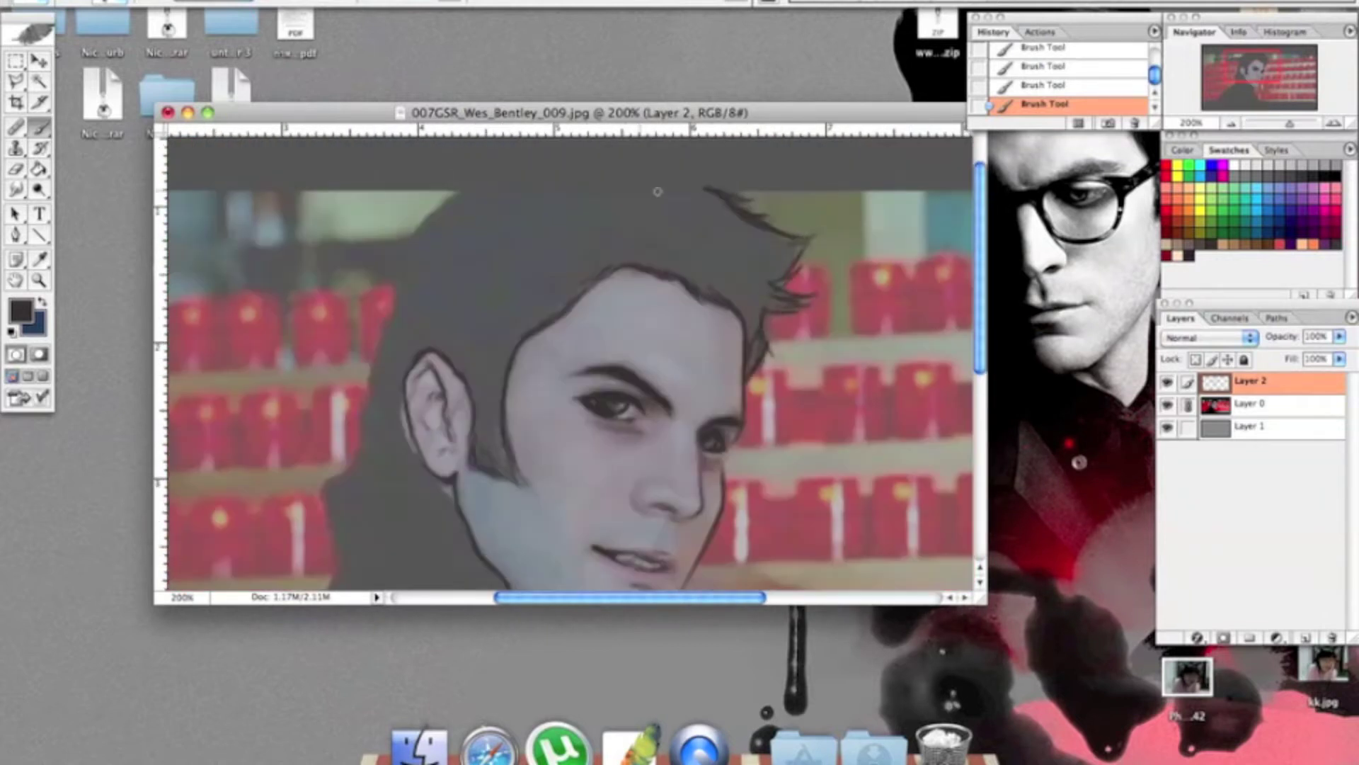
pyautogui.scroll(-5, 658, 192)
pyautogui.hscroll(-2, 631, 485)
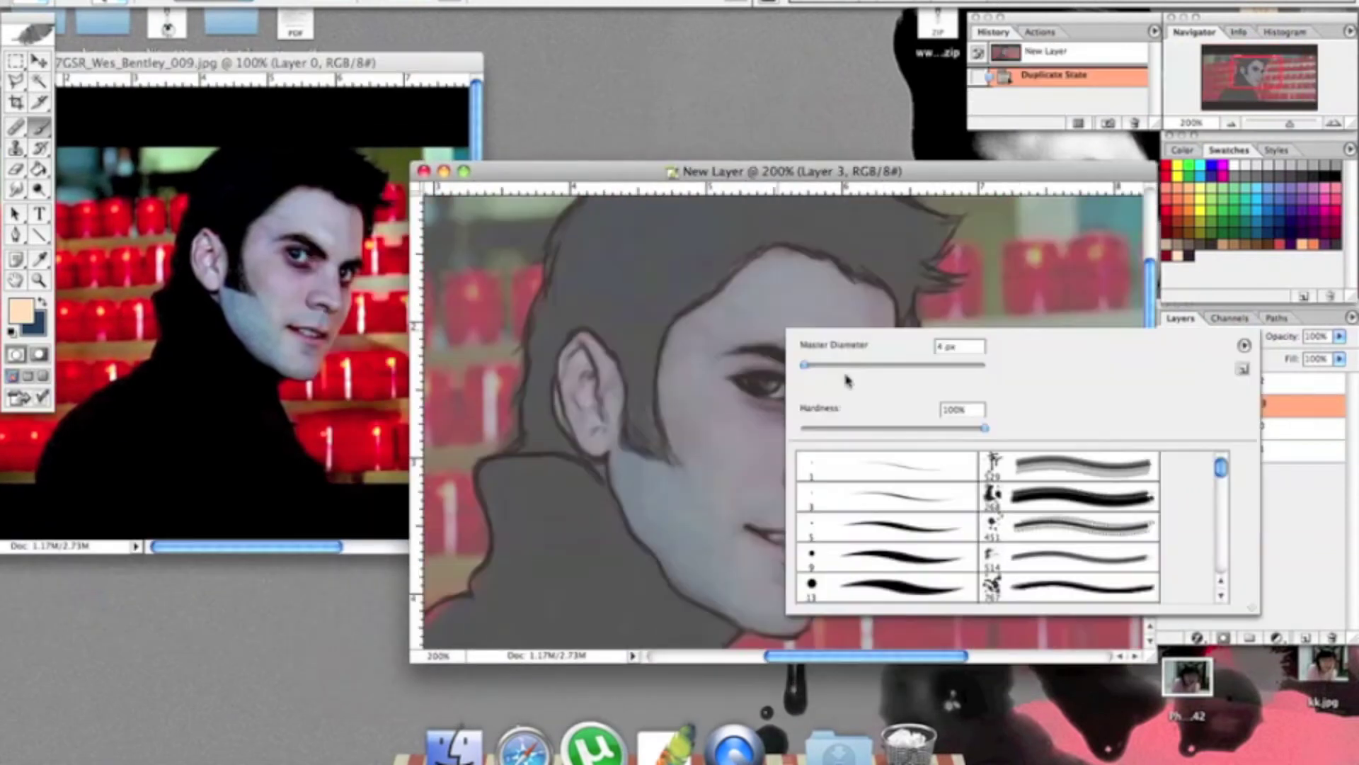
# - Paint cream skin beside the eye and under the chin, then brush pink eyeshadow above the eye and temple
pyautogui.moveTo(807, 402); pyautogui.dragTo(709, 587)
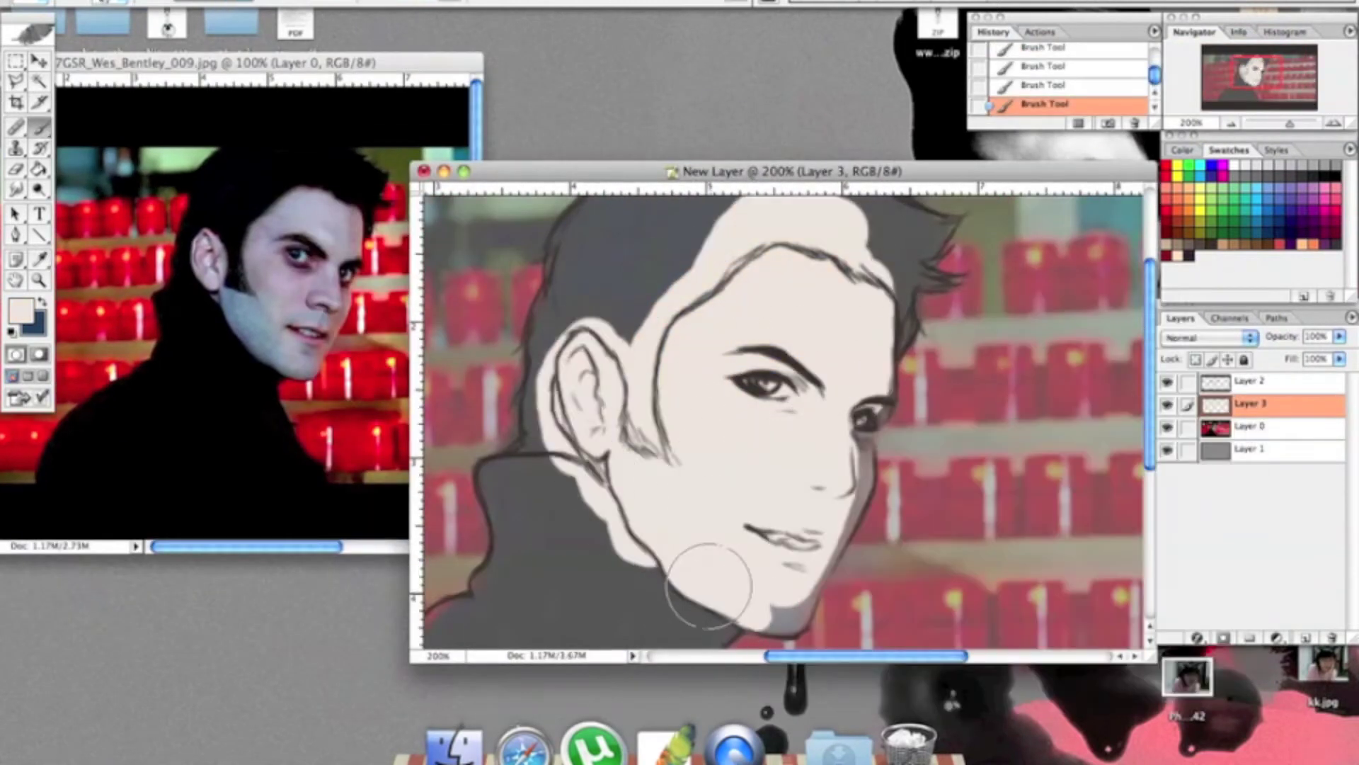
pyautogui.moveTo(760, 498); pyautogui.dragTo(800, 602)
pyautogui.hotkey('ctrl', '+')
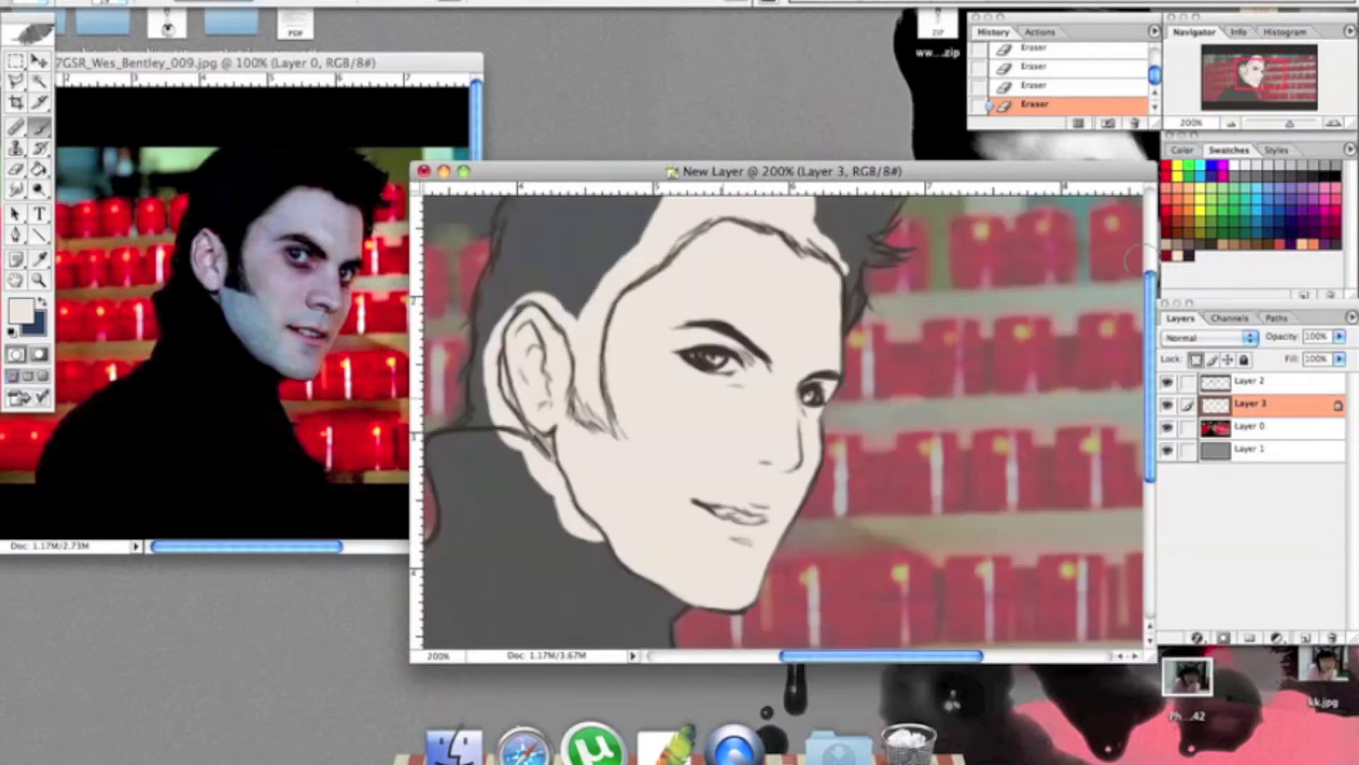
pyautogui.moveTo(807, 288); pyautogui.dragTo(717, 358)
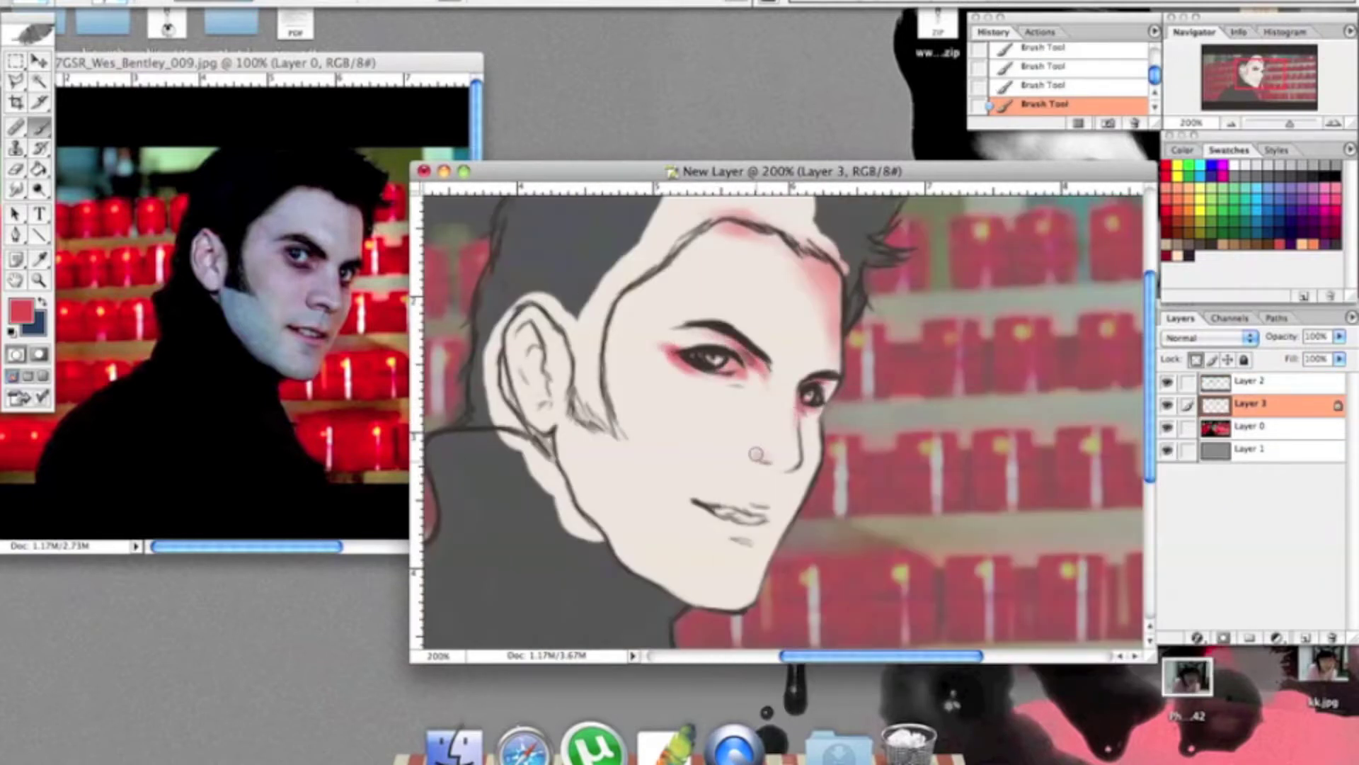
# - With a softened brush, paint pink blush on the ear, cheek, lower lip and beside the ear
pyautogui.rightClick(758, 409)
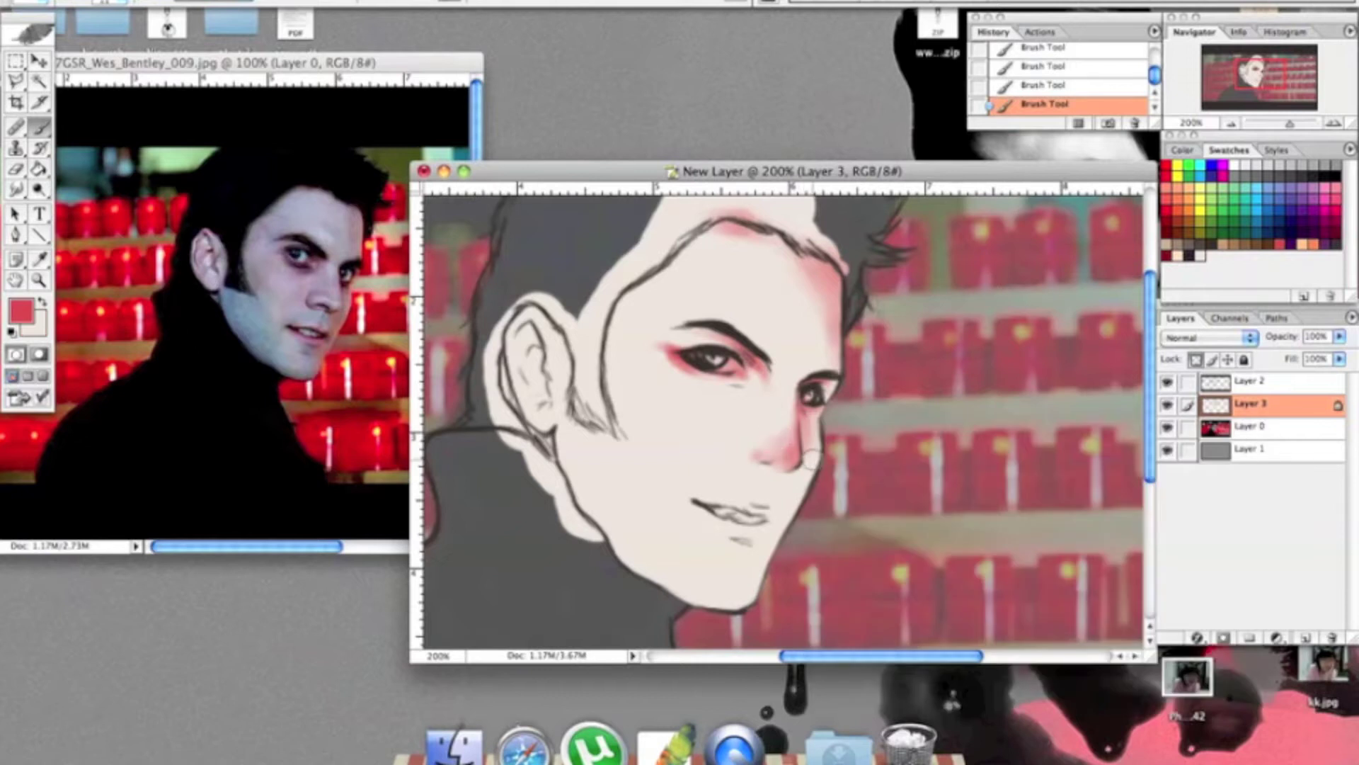
pyautogui.moveTo(527, 396); pyautogui.dragTo(601, 345)
pyautogui.moveTo(566, 418); pyautogui.dragTo(616, 443)
pyautogui.moveTo(704, 521); pyautogui.dragTo(743, 512)
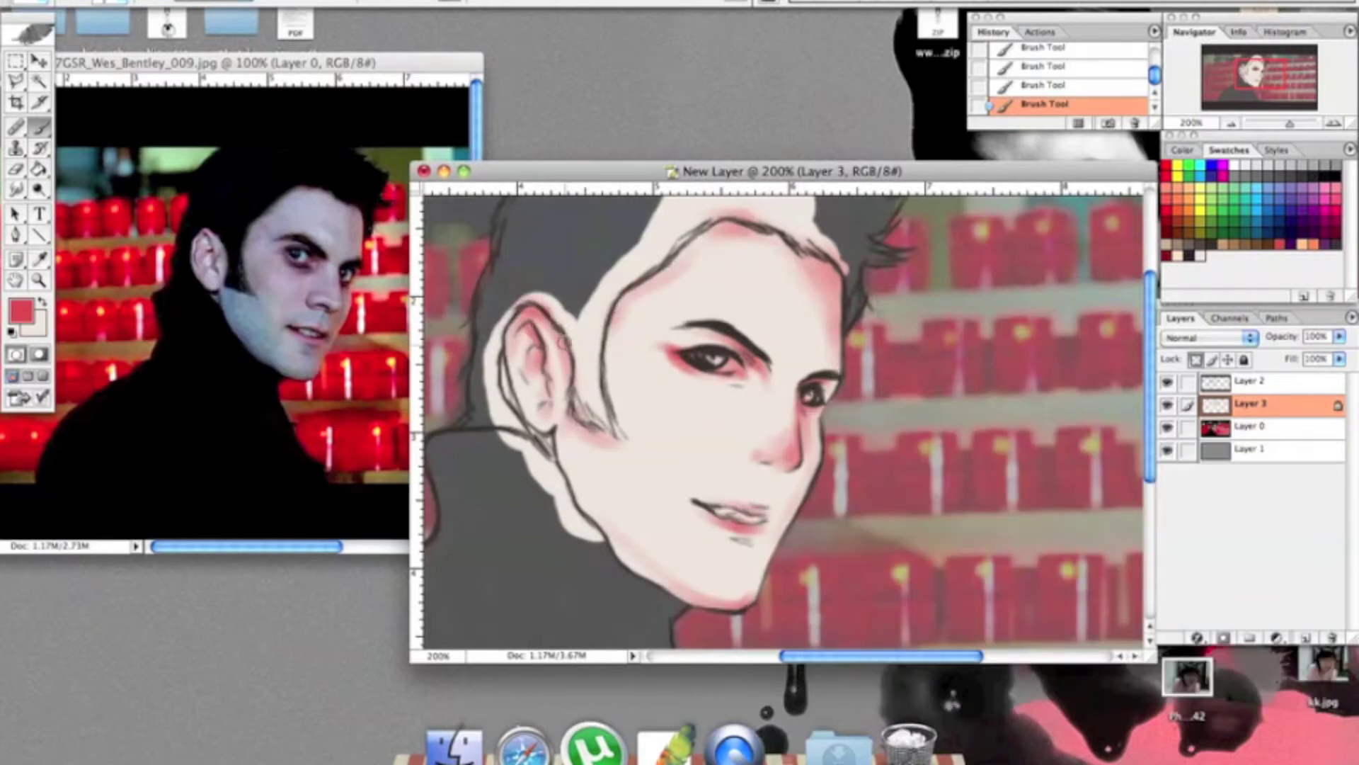
pyautogui.moveTo(563, 354); pyautogui.dragTo(570, 489)
pyautogui.moveTo(748, 421); pyautogui.dragTo(807, 361)
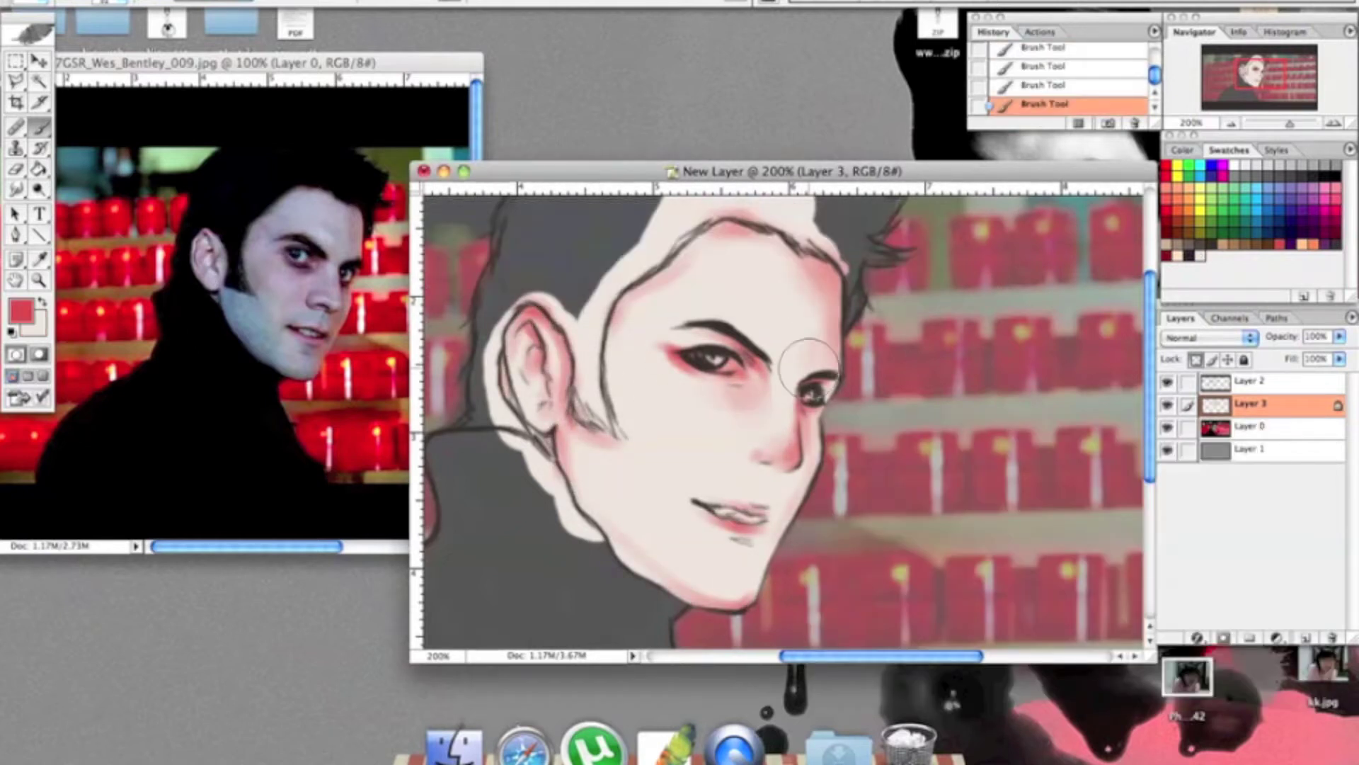
pyautogui.moveTo(616, 304); pyautogui.dragTo(626, 423)
pyautogui.click(21, 310)
# - Shade the forehead in pink-lilac, then repaint it in a pinker red tone
pyautogui.click(1047, 347)
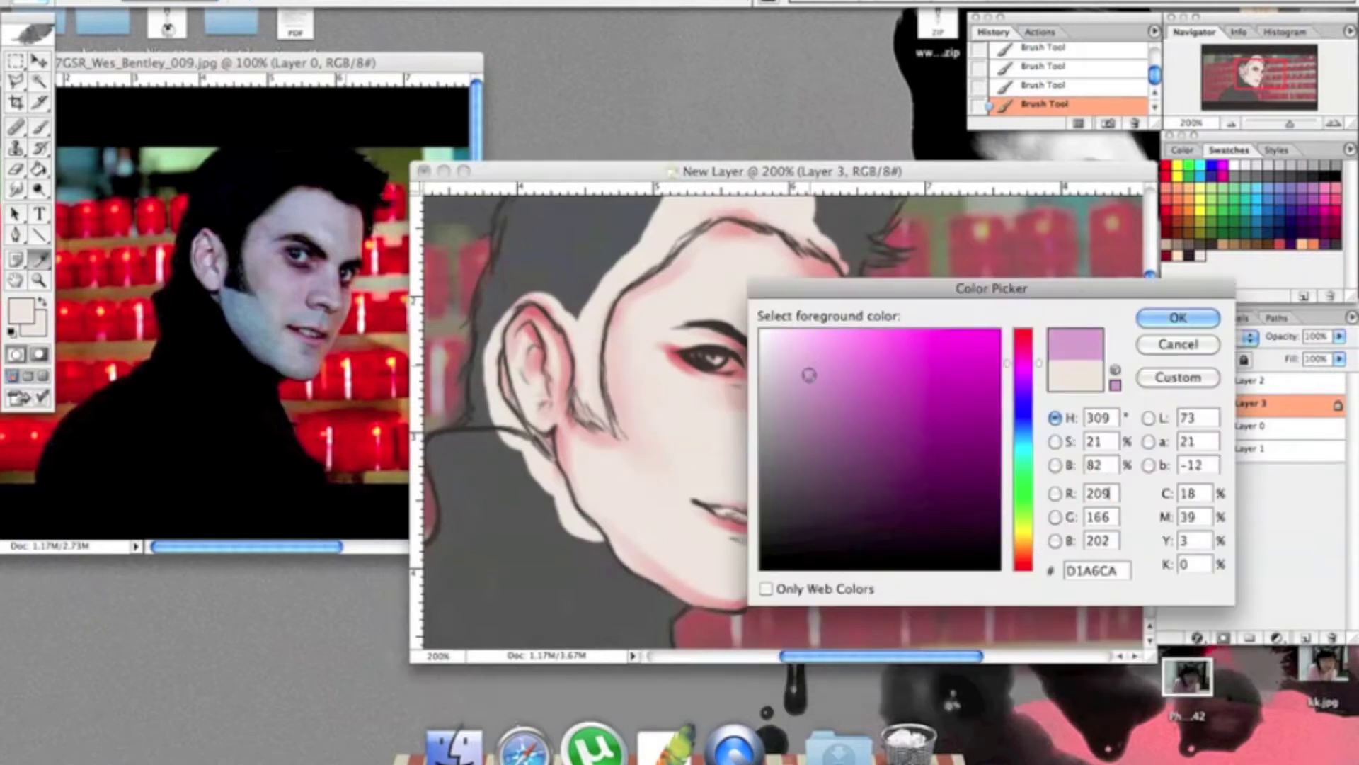
pyautogui.click(1183, 312)
pyautogui.moveTo(795, 267); pyautogui.dragTo(800, 333)
pyautogui.keyDown('alt'); pyautogui.click(814, 283); pyautogui.keyUp('alt')
pyautogui.moveTo(808, 262); pyautogui.dragTo(814, 368)
# - Choose a light cyan colour, undo recent strokes, and soften the neck and jaw with pale strokes
pyautogui.click(22, 309)
pyautogui.click(953, 510)
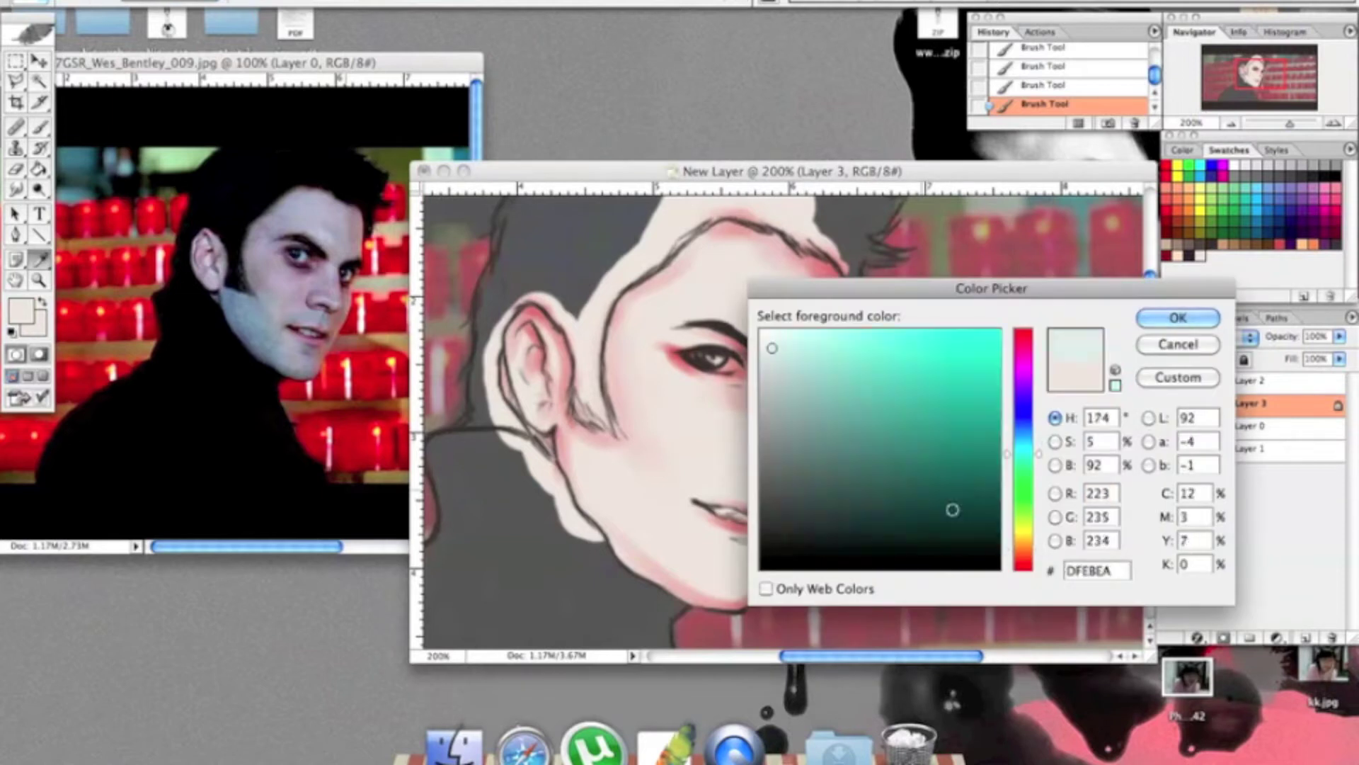
pyautogui.click(1178, 316)
pyautogui.hotkey('ctrl', 'alt', 'z')
pyautogui.hotkey('ctrl', 'alt', 'z')
pyautogui.hotkey('ctrl', 'alt', 'z')
pyautogui.moveTo(588, 425); pyautogui.dragTo(638, 538)
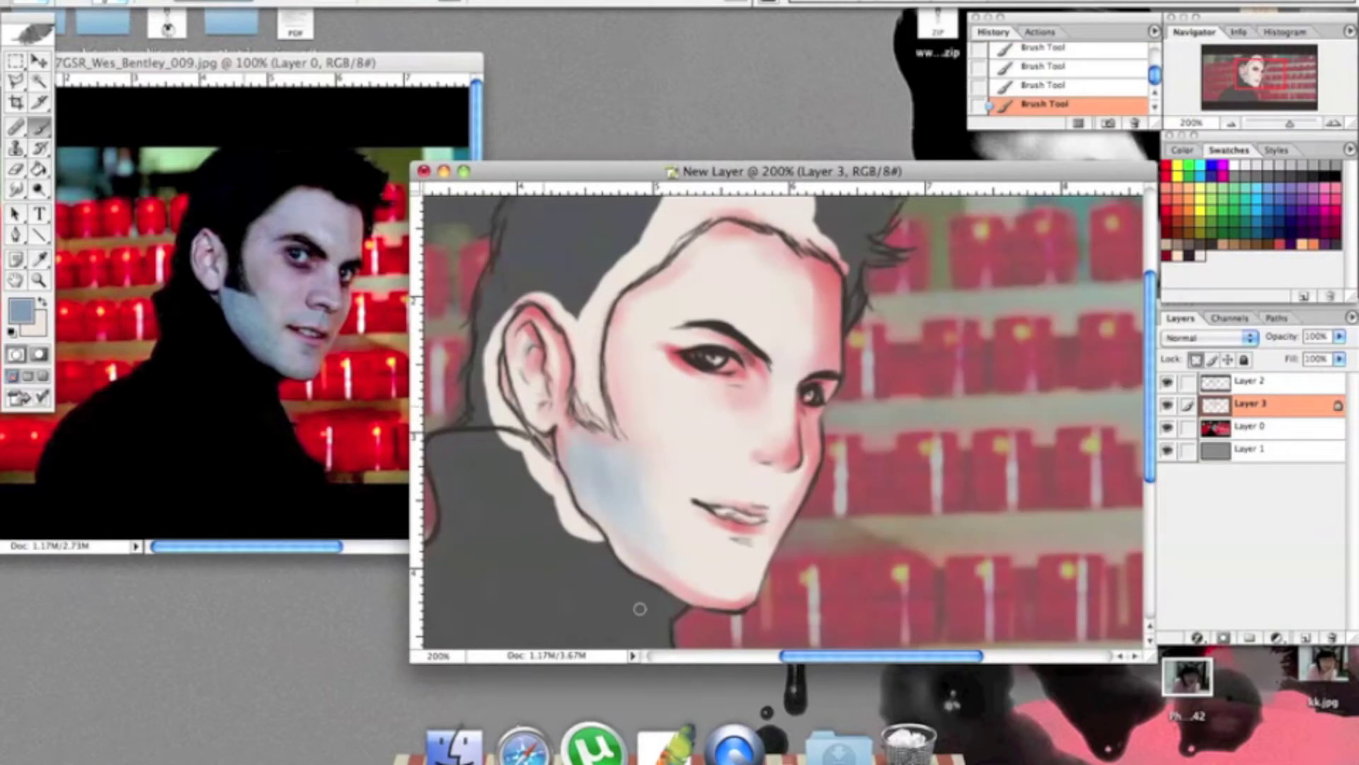
pyautogui.moveTo(580, 439); pyautogui.dragTo(651, 545)
pyautogui.moveTo(602, 474); pyautogui.dragTo(673, 552)
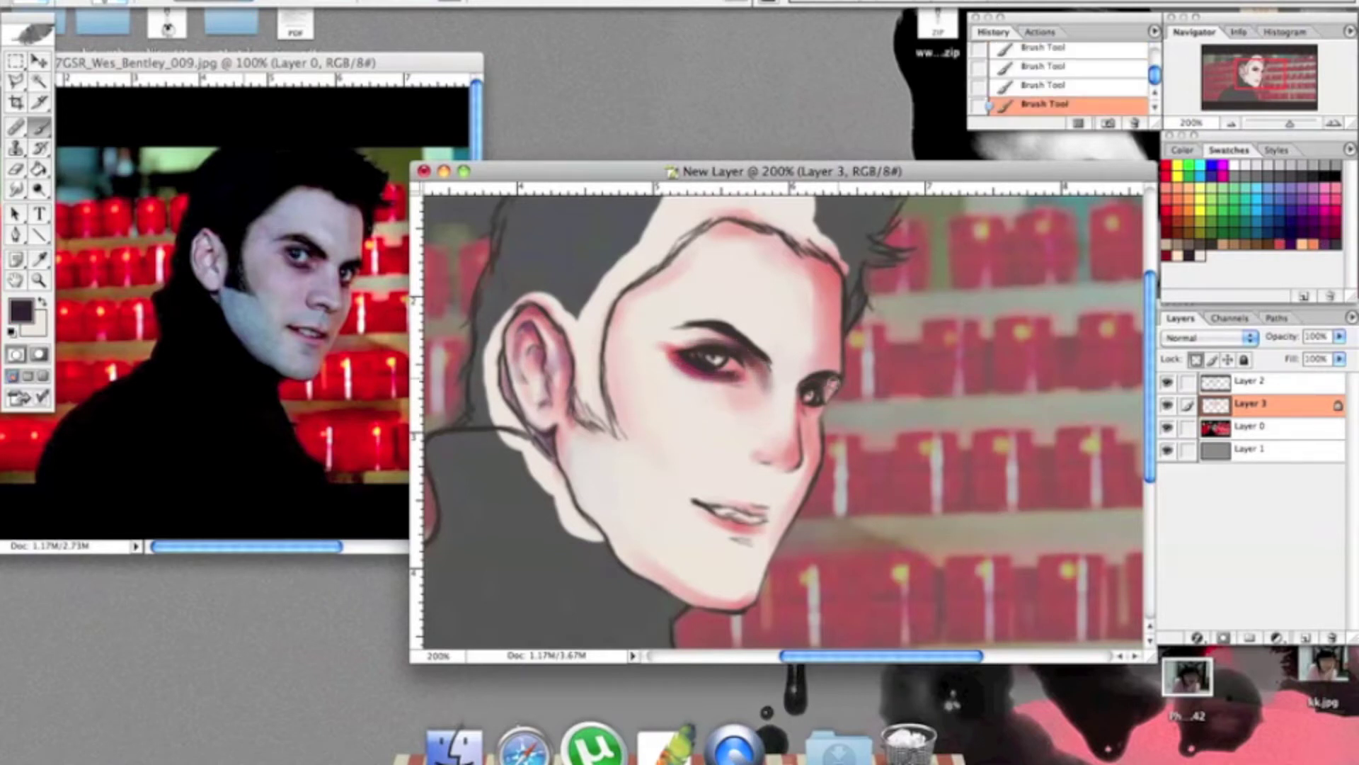
# - Shade under the eye in grey and save that colour as a new swatch
pyautogui.moveTo(720, 388); pyautogui.dragTo(750, 381)
pyautogui.click(1196, 256)
pyautogui.press('Return')
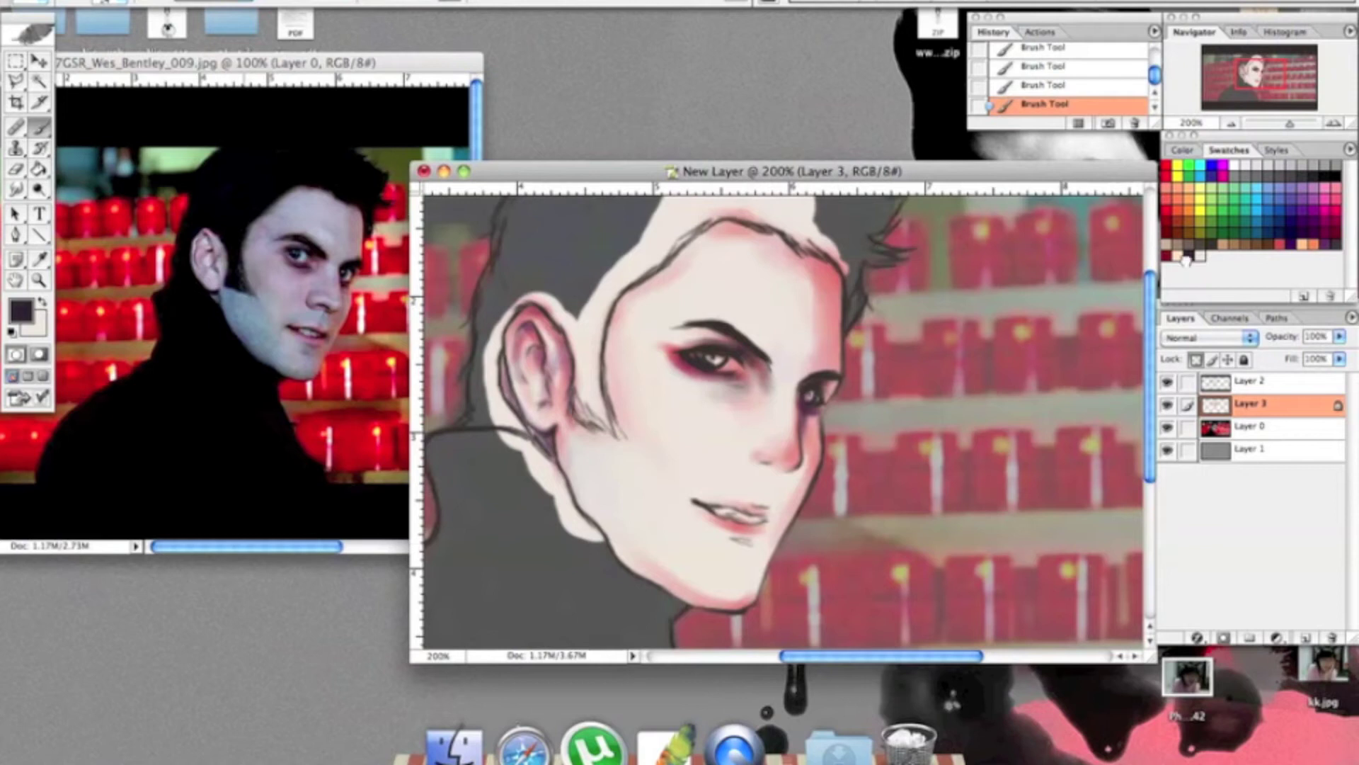
pyautogui.rightClick(821, 420)
pyautogui.press('Return')
# - Pick red and purple swatch colours for the eye shadow, resizing the brush between picks
pyautogui.click(1118, 83)
pyautogui.rightClick(814, 418)
pyautogui.press('Return')
pyautogui.click(773, 440)
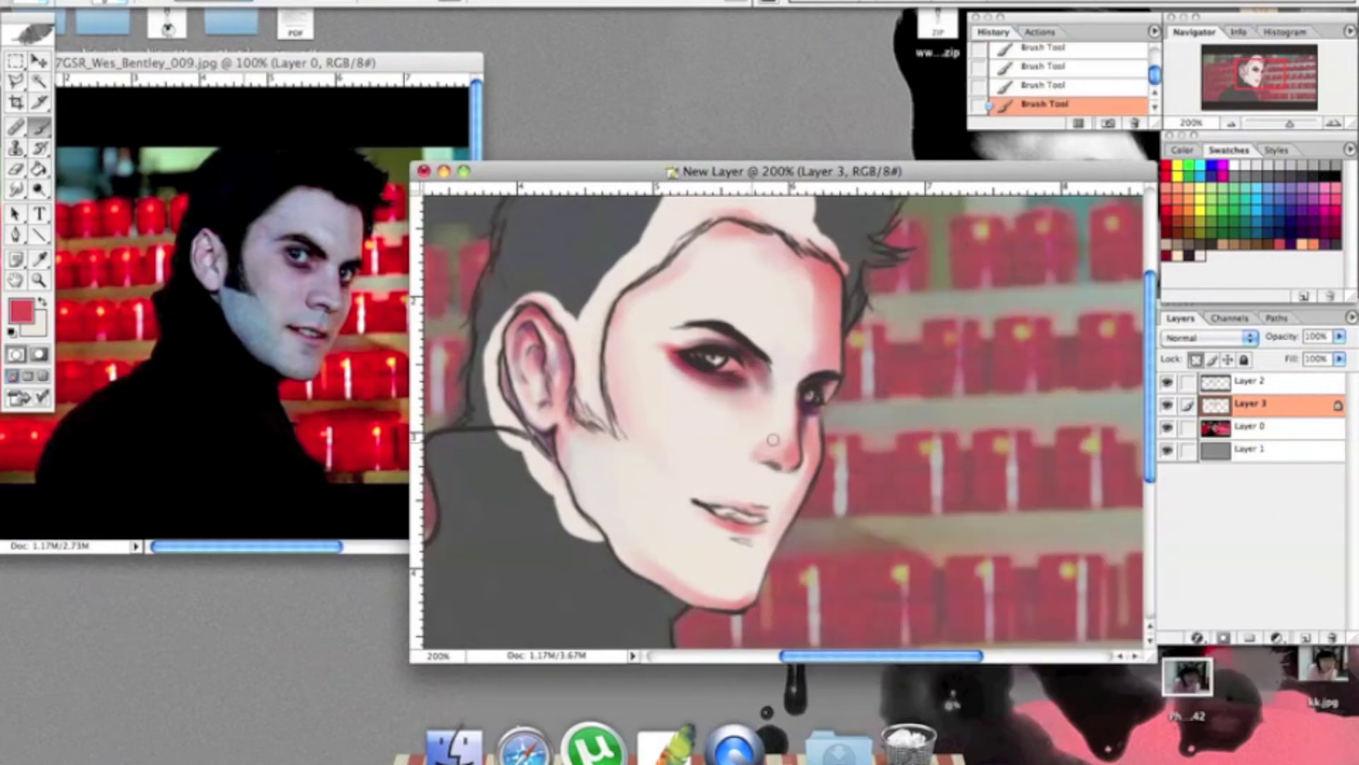
pyautogui.keyDown('alt'); pyautogui.click(812, 478); pyautogui.keyUp('alt')
pyautogui.rightClick(752, 444)
pyautogui.press('Return')
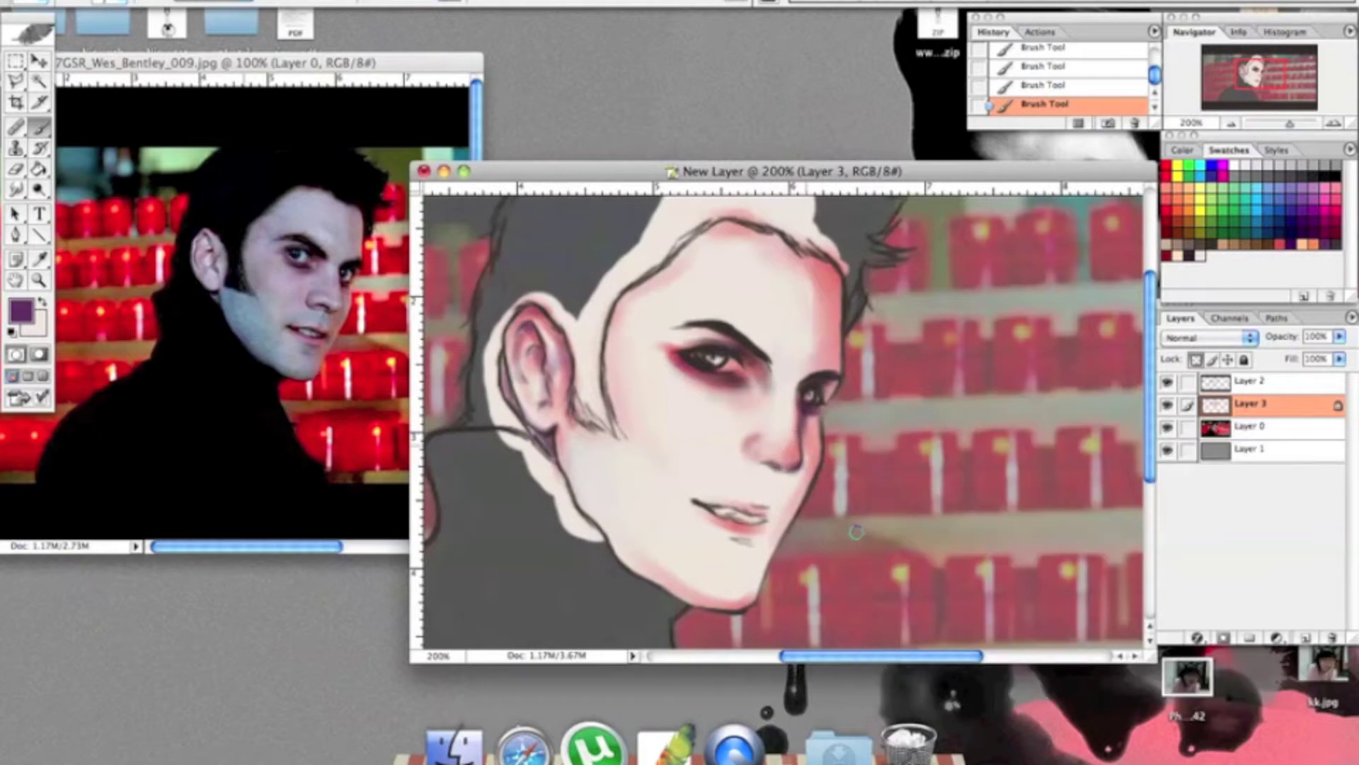
# - Switch to light beige and then dark red, adjusting the brush size for each
pyautogui.keyDown('alt'); pyautogui.click(747, 532); pyautogui.keyUp('alt')
pyautogui.rightClick(748, 532)
pyautogui.press('Return')
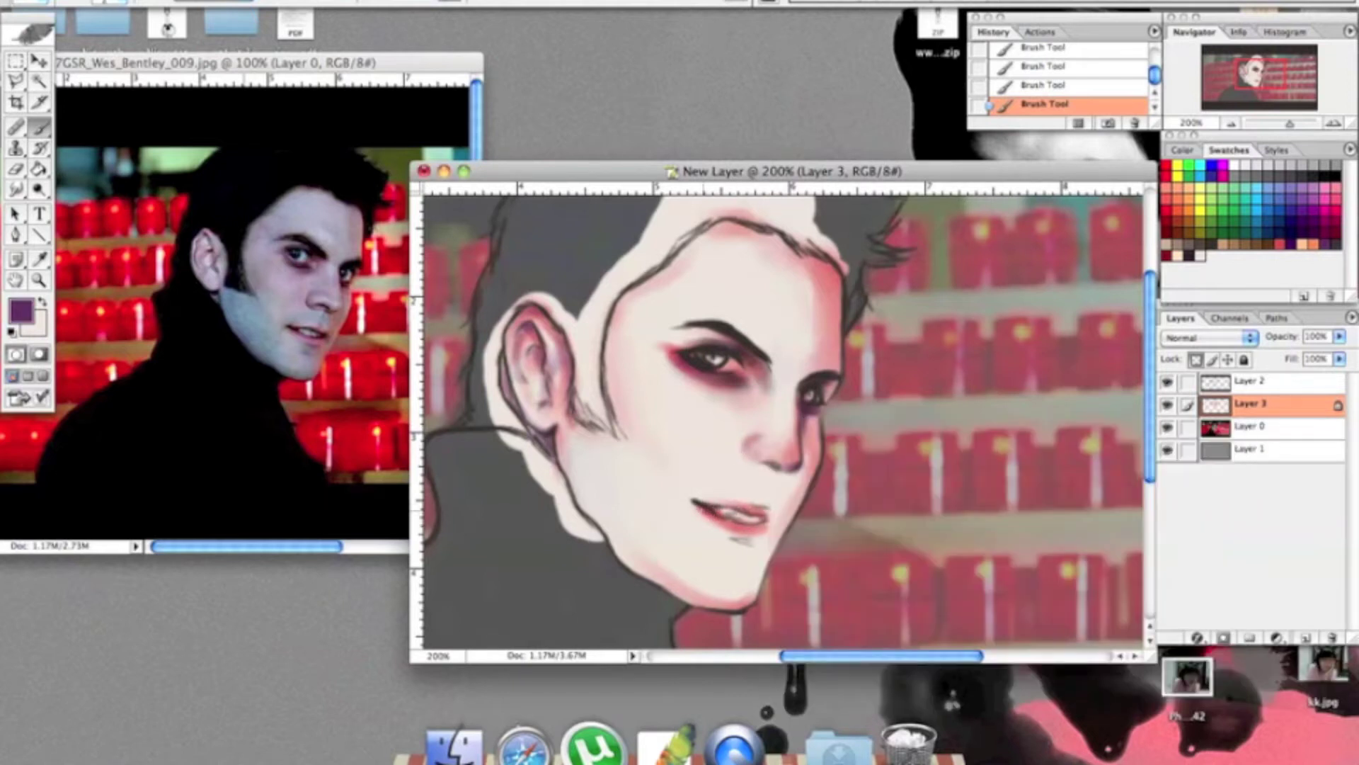
pyautogui.press('Return')
pyautogui.keyDown('alt'); pyautogui.click(751, 531); pyautogui.keyUp('alt')
pyautogui.rightClick(751, 531)
pyautogui.press('Return')
# - Choose light red with a new brush size and paint a stroke down the cheek
pyautogui.keyDown('alt'); pyautogui.click(755, 527); pyautogui.keyUp('alt')
pyautogui.rightClick(754, 527)
pyautogui.press('Return')
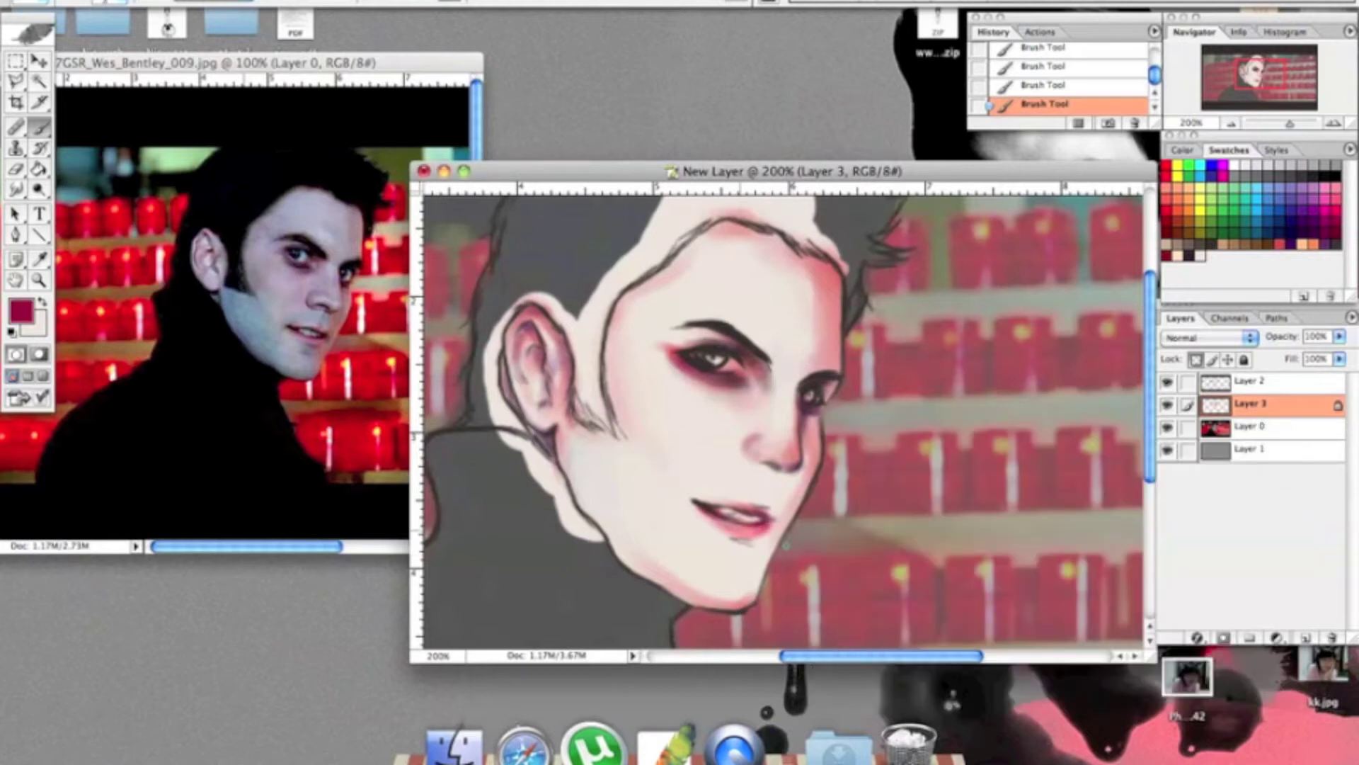
pyautogui.keyDown('alt'); pyautogui.click(1030, 352); pyautogui.keyUp('alt')
pyautogui.rightClick(722, 419)
pyautogui.press('Return')
pyautogui.moveTo(638, 333)
pyautogui.mouseDown()
pyautogui.moveTo(658, 424)
pyautogui.moveTo(595, 524)
pyautogui.mouseUp()
# - Add small purple strokes near the ear with a resized brush
pyautogui.scroll(-2, 1032, 552)
pyautogui.moveTo(1267, 78); pyautogui.dragTo(1261, 70)
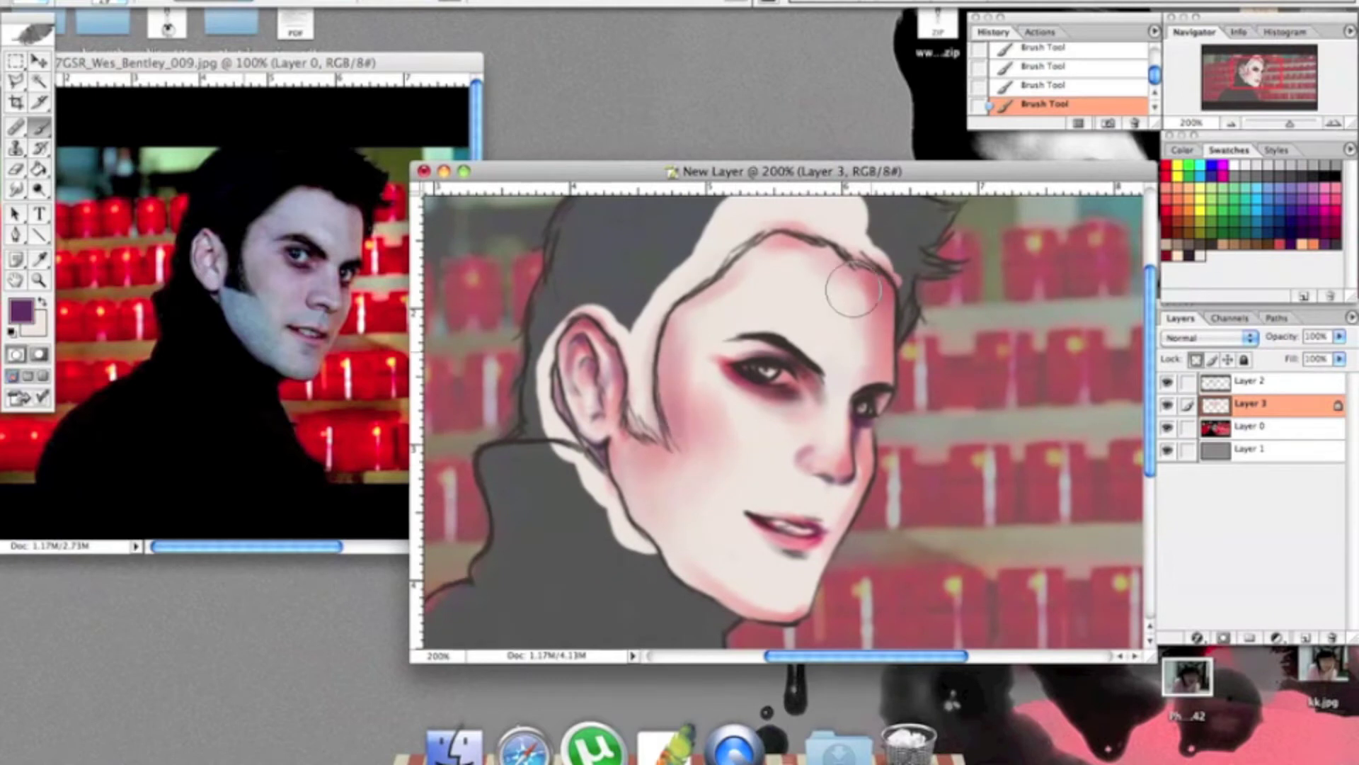
pyautogui.keyDown('alt'); pyautogui.click(753, 567); pyautogui.keyUp('alt')
pyautogui.rightClick(752, 567)
pyautogui.press('Return')
pyautogui.click(1250, 227)
pyautogui.moveTo(616, 432); pyautogui.dragTo(658, 446)
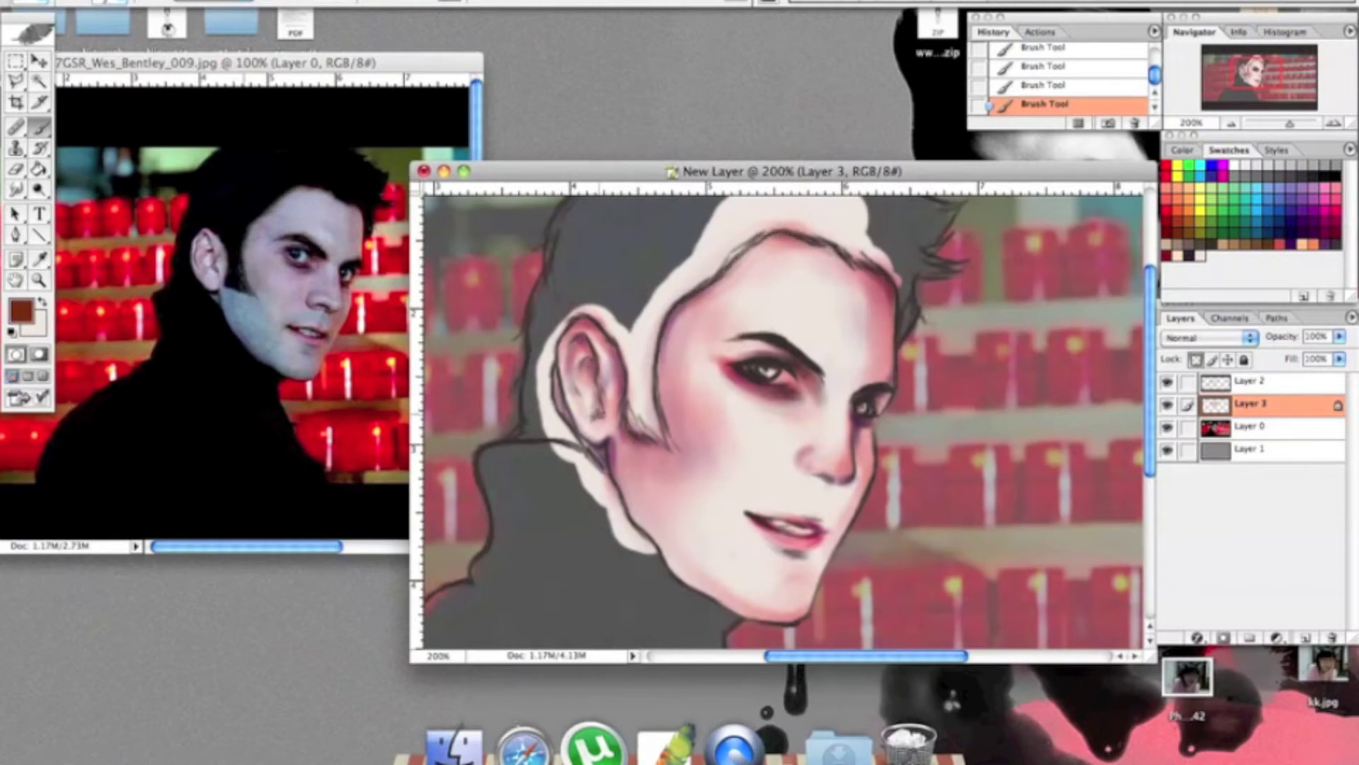
# - Try lowering the painted skin layer's opacity, then restore it to full
pyautogui.keyDown('alt'); pyautogui.click(743, 516); pyautogui.keyUp('alt')
pyautogui.rightClick(853, 418)
pyautogui.press('Return')
pyautogui.moveTo(1340, 336); pyautogui.dragTo(1240, 348)
pyautogui.hotkey('ctrl', 'alt', 'z')
pyautogui.hotkey('ctrl', 'alt', 'z')
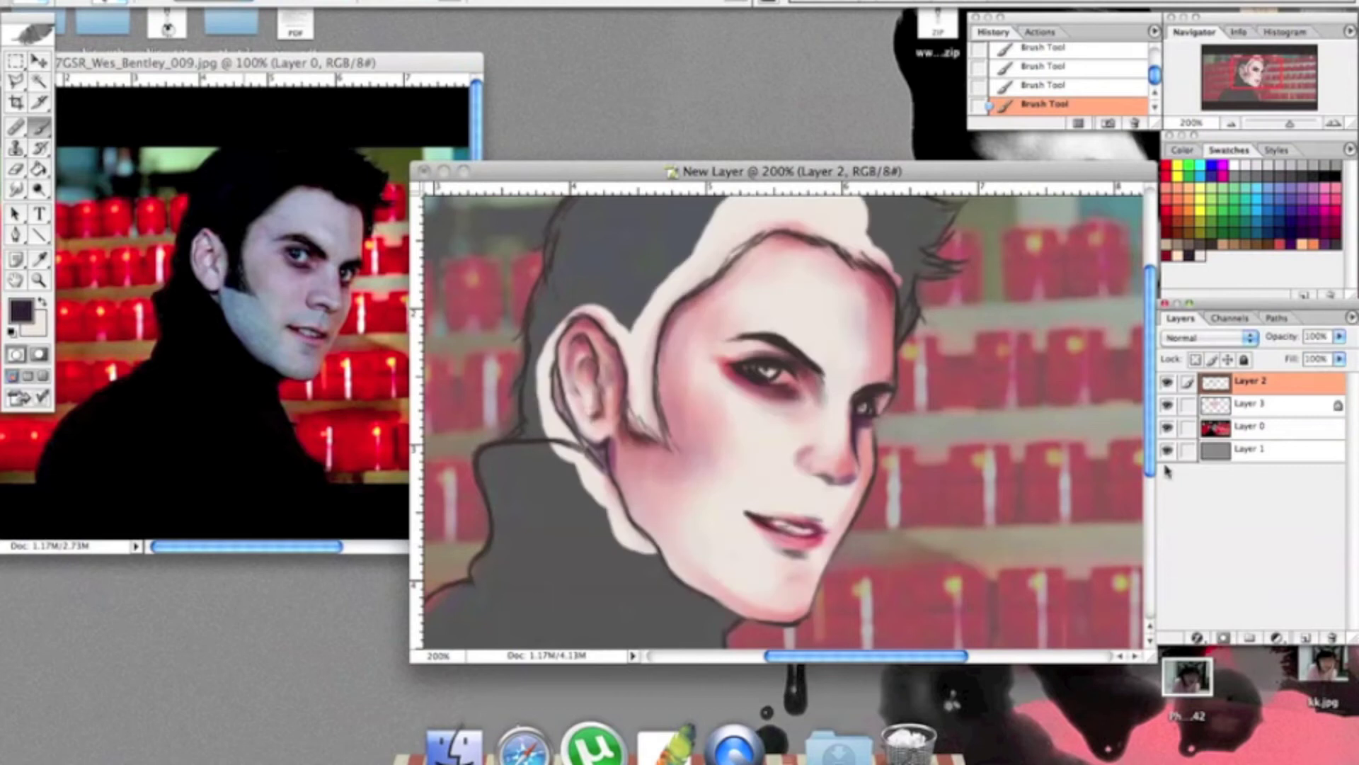
# - Enlarge the brush and paint a soft pink tint onto the chin
pyautogui.keyDown('alt'); pyautogui.click(913, 495); pyautogui.keyUp('alt')
pyautogui.rightClick(843, 422)
pyautogui.press('Return')
pyautogui.keyDown('alt'); pyautogui.click(832, 521); pyautogui.keyUp('alt')
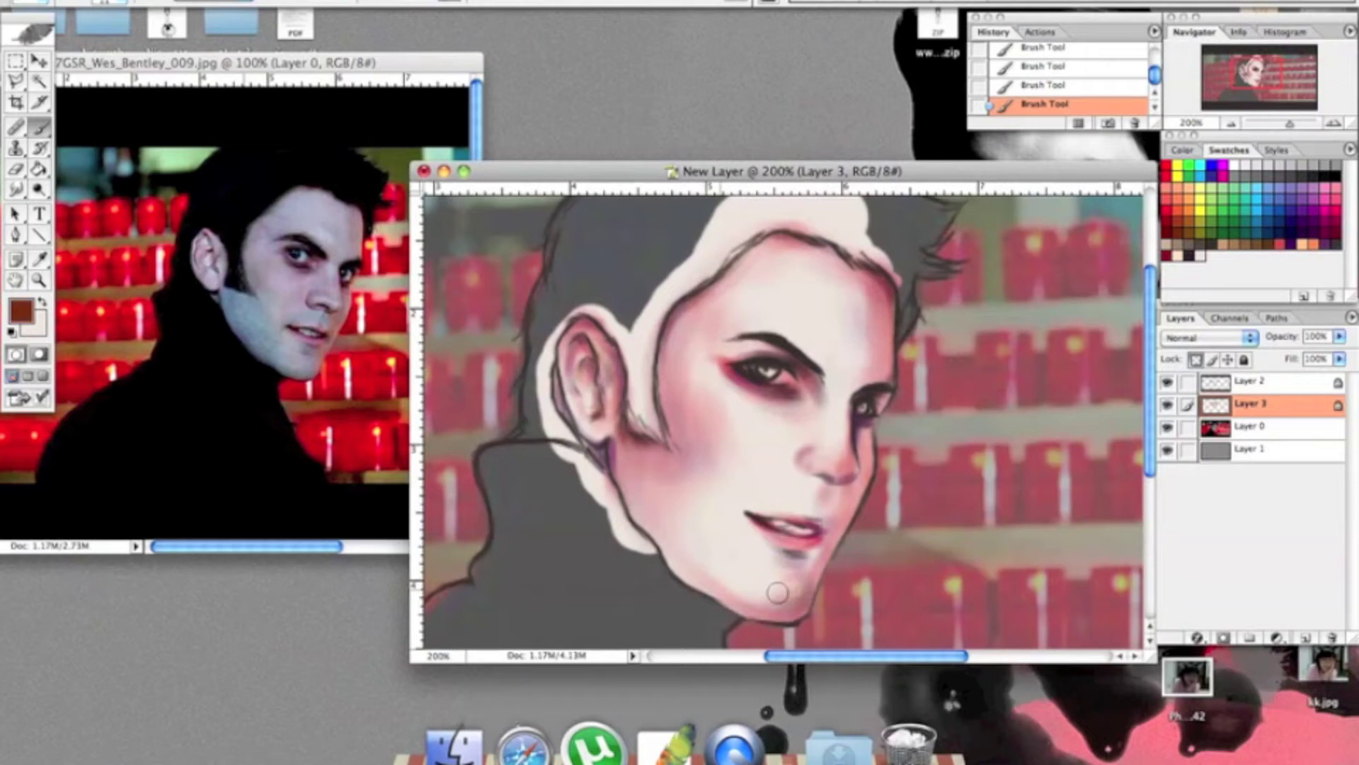
pyautogui.press(']')
pyautogui.press(']')
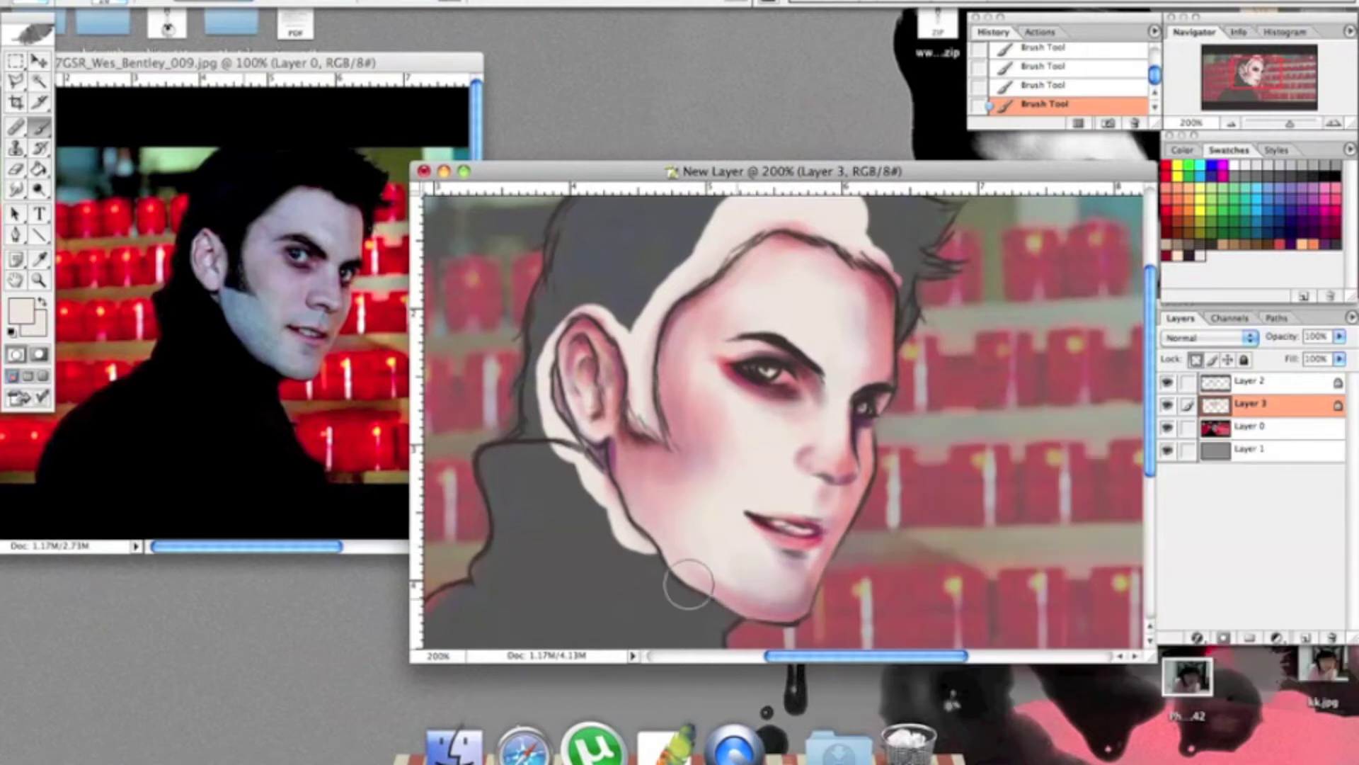
pyautogui.press(']')
pyautogui.moveTo(733, 531); pyautogui.dragTo(698, 553)
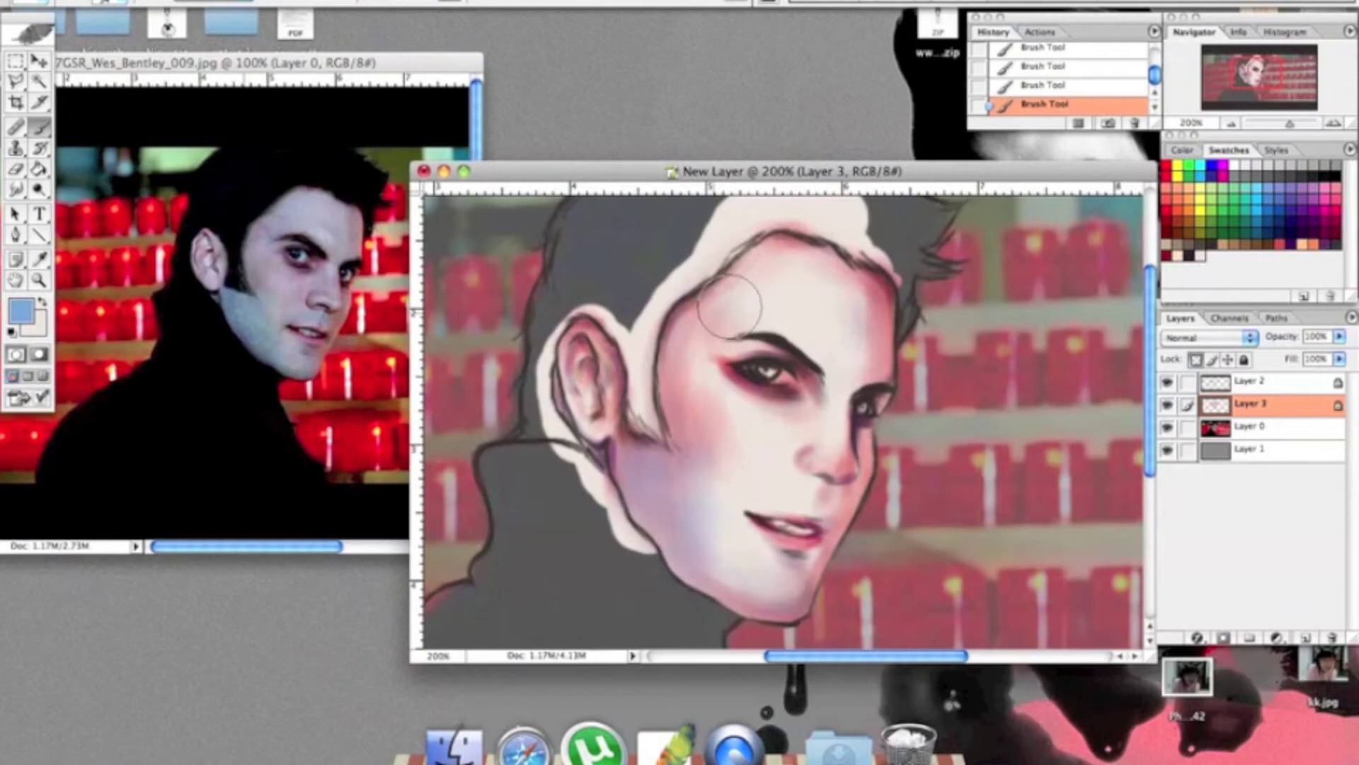
# - Shade the cheek and jaw bluish, blend with pale skin, and add brown-grey shading
pyautogui.moveTo(623, 428)
pyautogui.mouseDown()
pyautogui.moveTo(676, 483)
pyautogui.moveTo(623, 428)
pyautogui.mouseUp()
pyautogui.keyDown('alt'); pyautogui.click(701, 510); pyautogui.keyUp('alt')
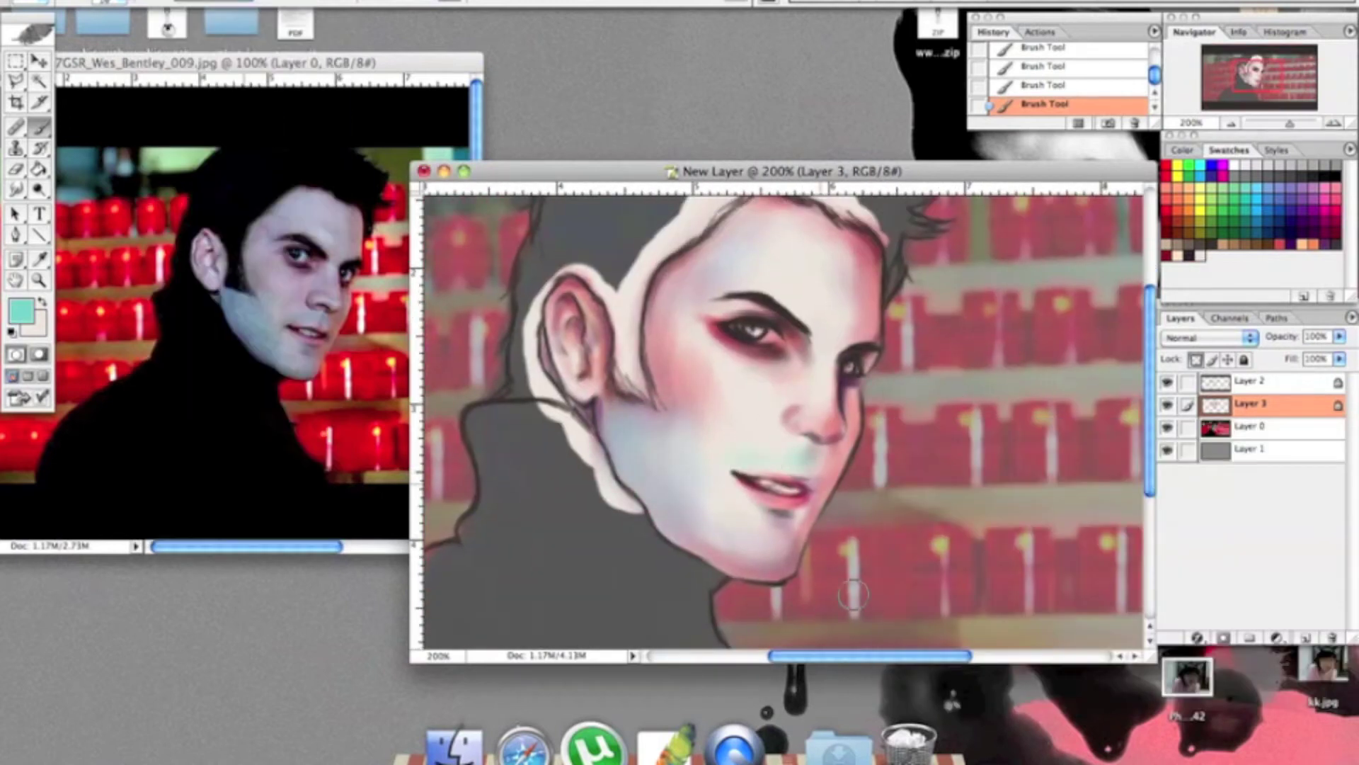
pyautogui.keyDown('alt'); pyautogui.click(729, 577); pyautogui.keyUp('alt')
pyautogui.moveTo(674, 497); pyautogui.dragTo(616, 424)
# - Review the whole painting at actual size and pick dark purple, then teal
pyautogui.click(1232, 124)
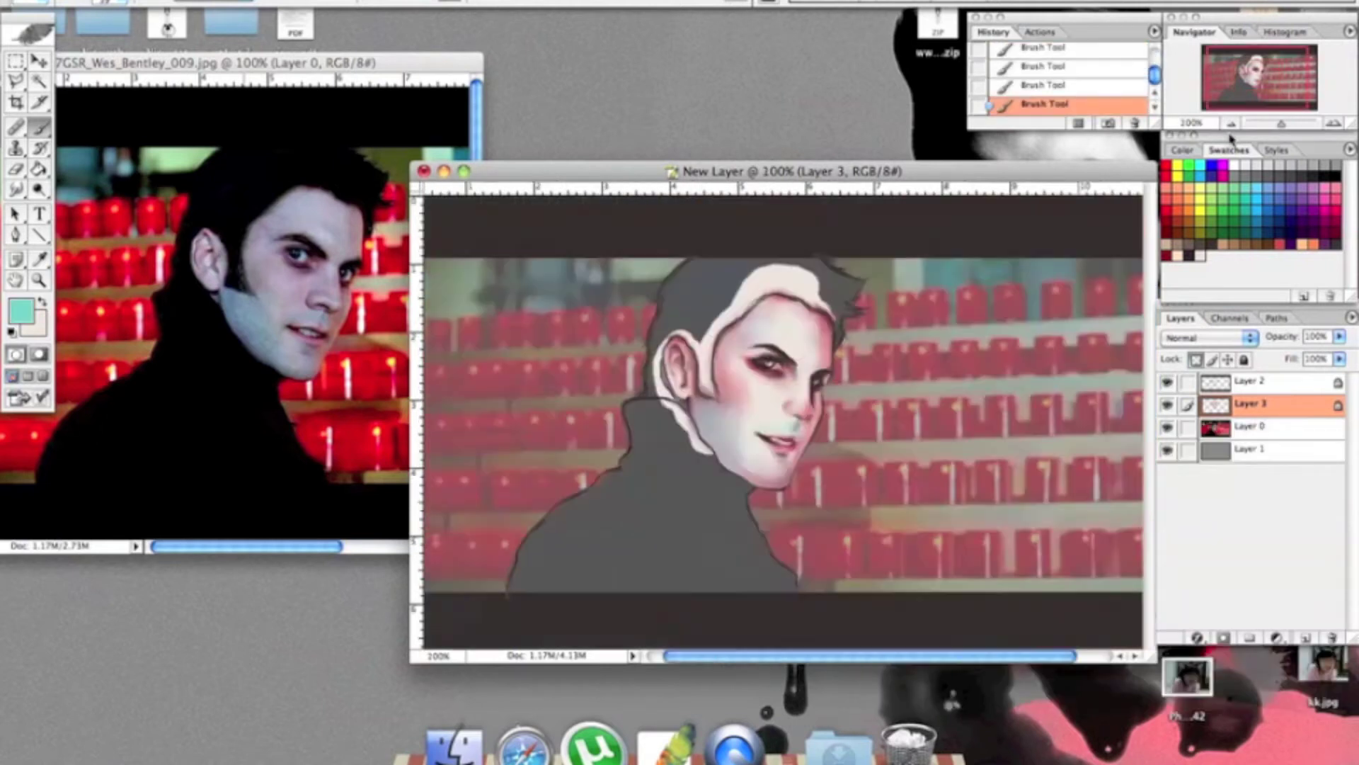
pyautogui.hotkey('ctrl', '+')
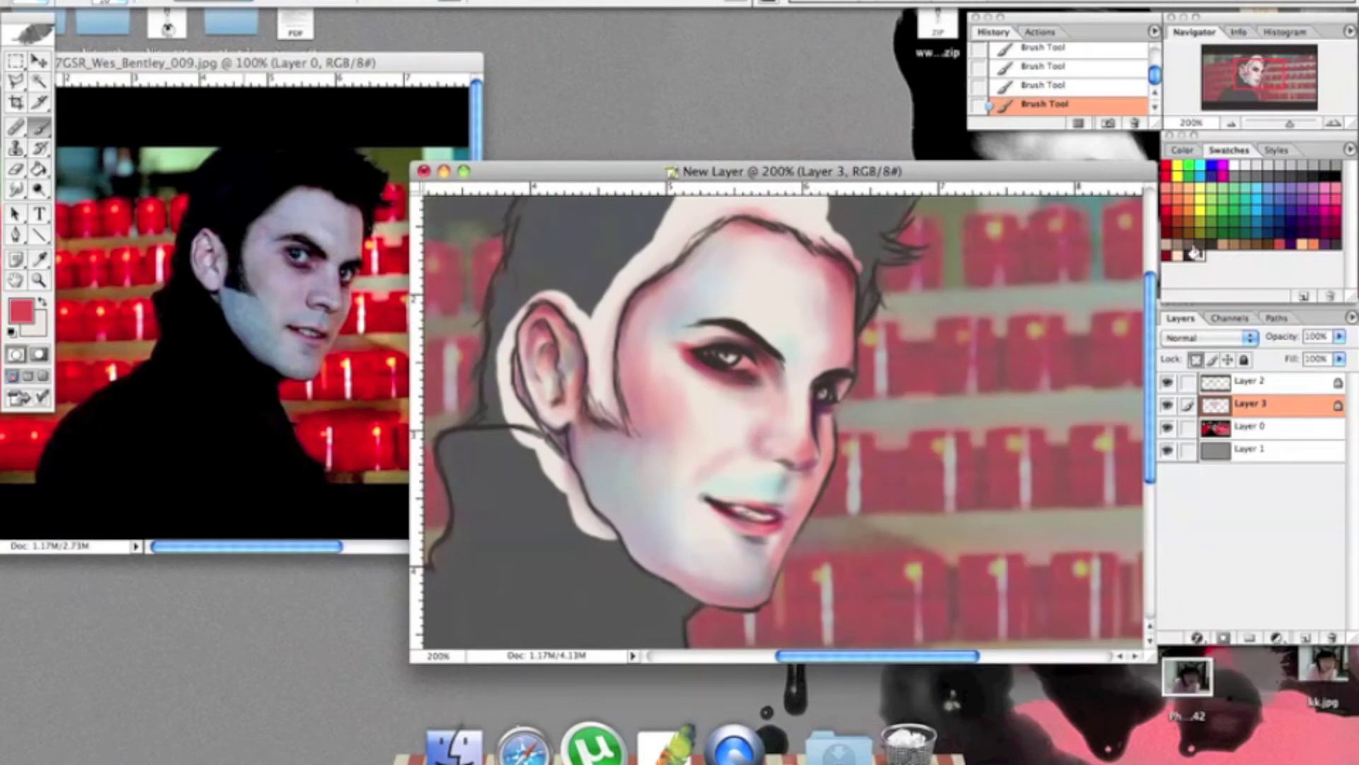
pyautogui.hotkey('ctrl', '-')
pyautogui.hotkey('ctrl', '+')
pyautogui.keyDown('alt'); pyautogui.click(895, 429); pyautogui.keyUp('alt')
pyautogui.click(1244, 188)
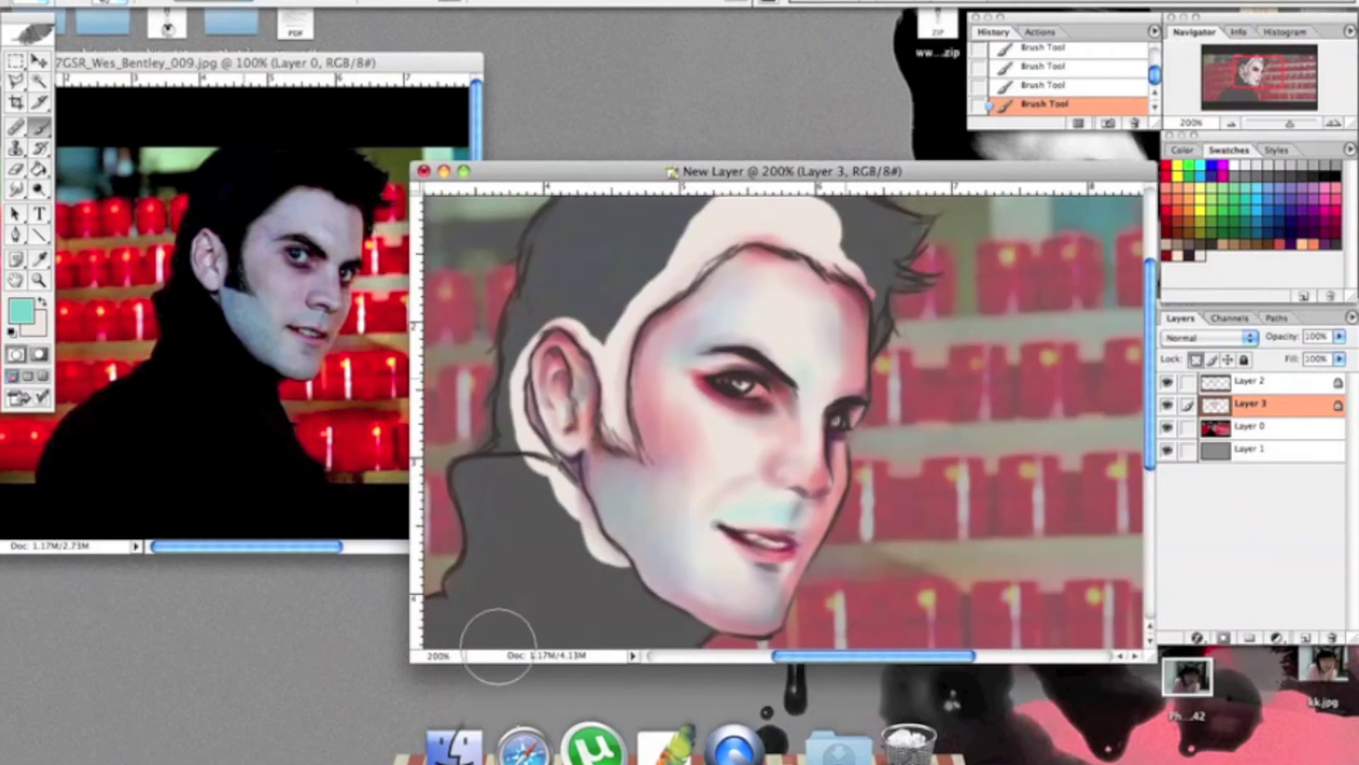
pyautogui.hotkey('ctrl', '-')
# - Select a near-white colour for highlights while zooming in on the face
pyautogui.hotkey('ctrl', '+')
pyautogui.hotkey('ctrl', '+')
pyautogui.rightClick(878, 419)
pyautogui.press('Escape')
pyautogui.keyDown('alt'); pyautogui.click(736, 467); pyautogui.keyUp('alt')
pyautogui.hotkey('ctrl', '-')
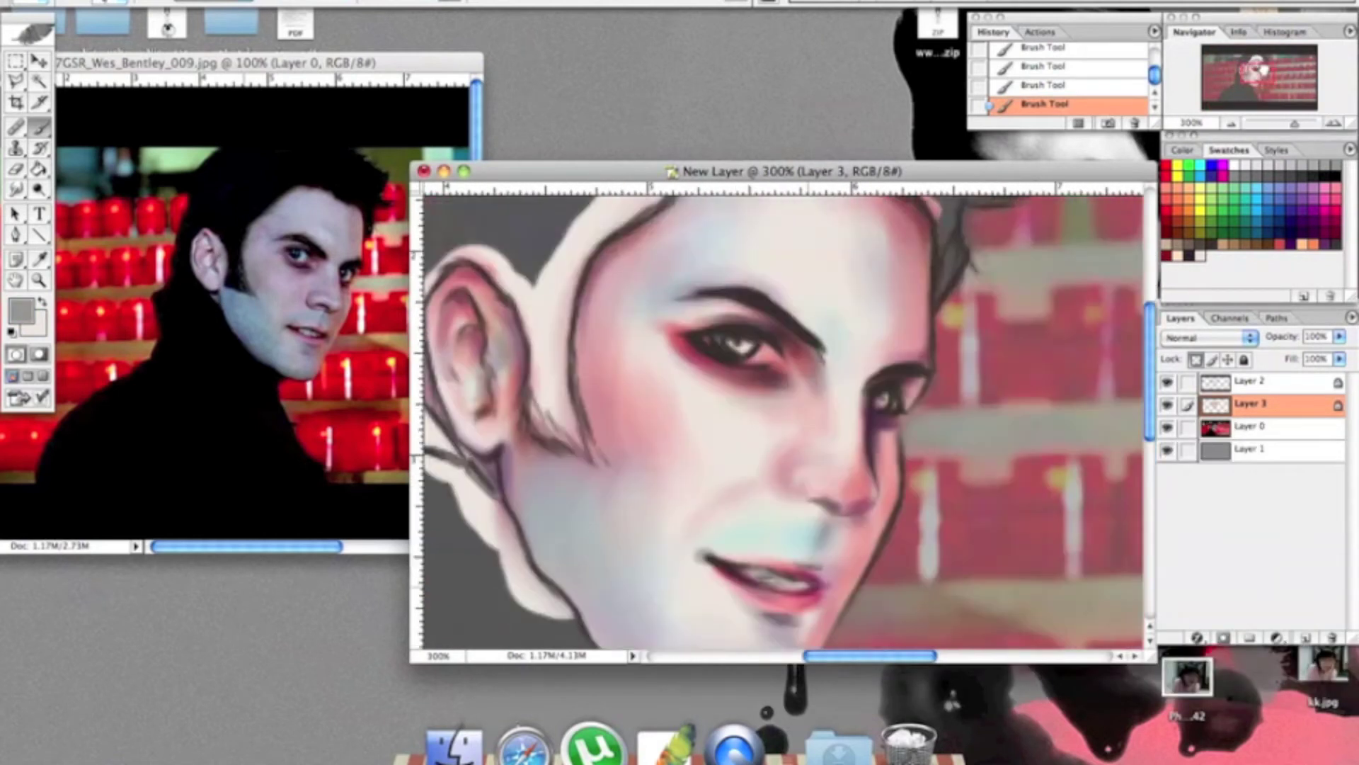
pyautogui.hotkey('ctrl', '+')
# - Set a small detail brush and pick a red colour
pyautogui.rightClick(986, 318)
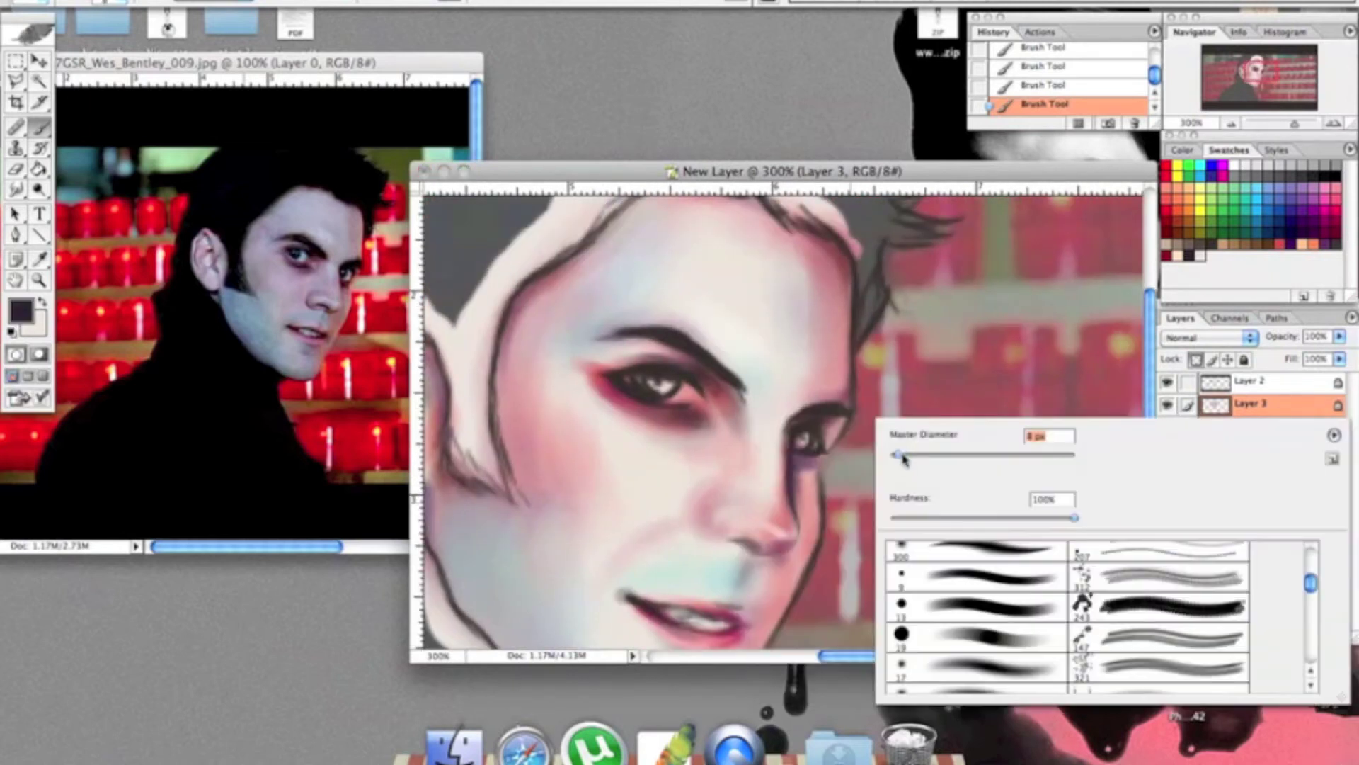
pyautogui.press('Escape')
pyautogui.hotkey('ctrl', '-')
pyautogui.hotkey('ctrl', '+')
pyautogui.click(1175, 236)
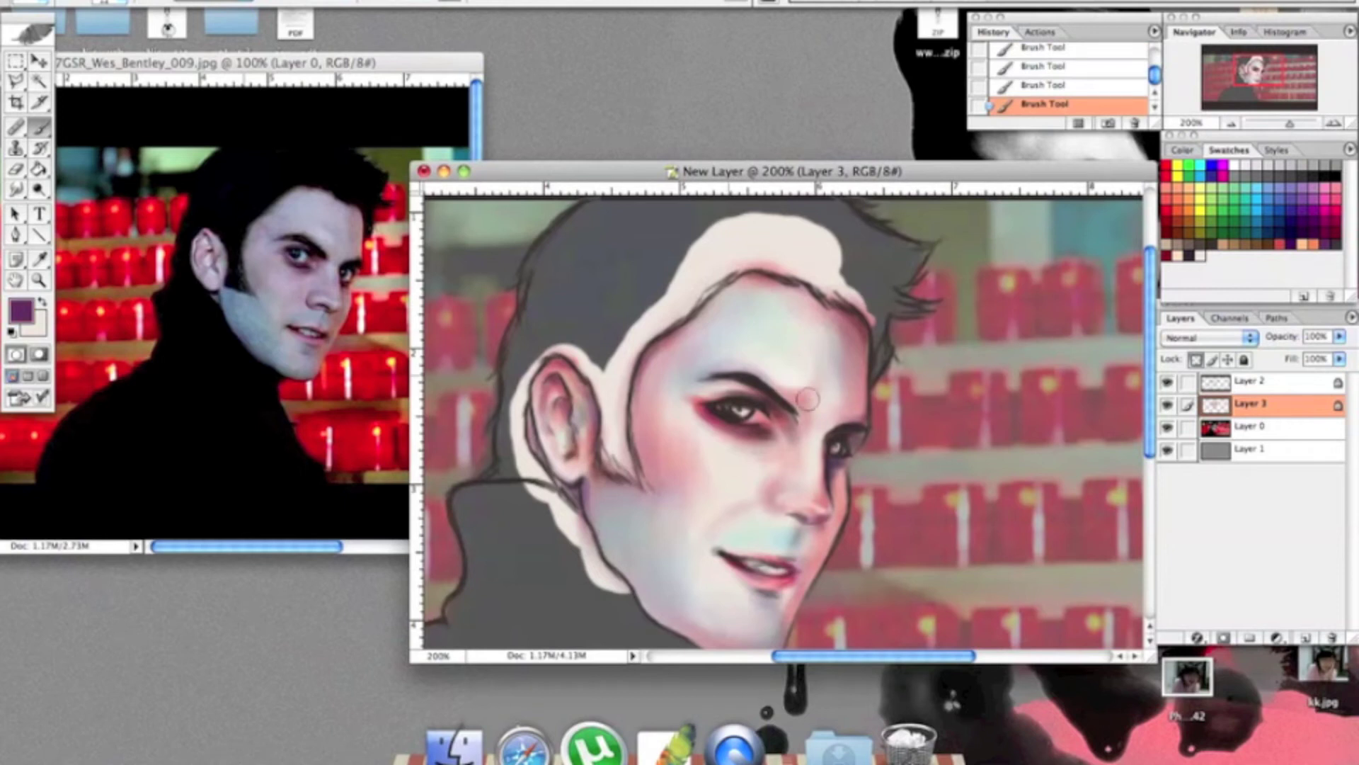
pyautogui.scroll(-3, 821, 389)
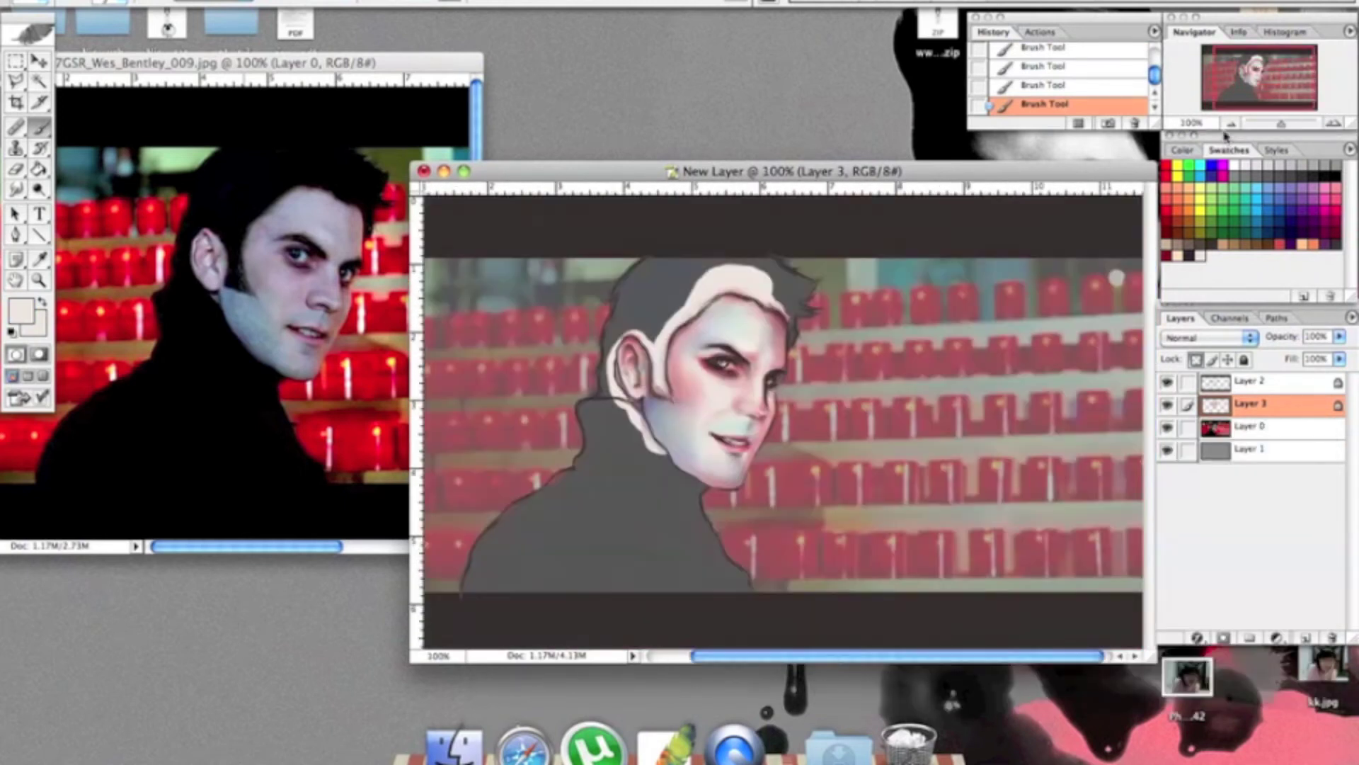
pyautogui.scroll(-1, 694, 502)
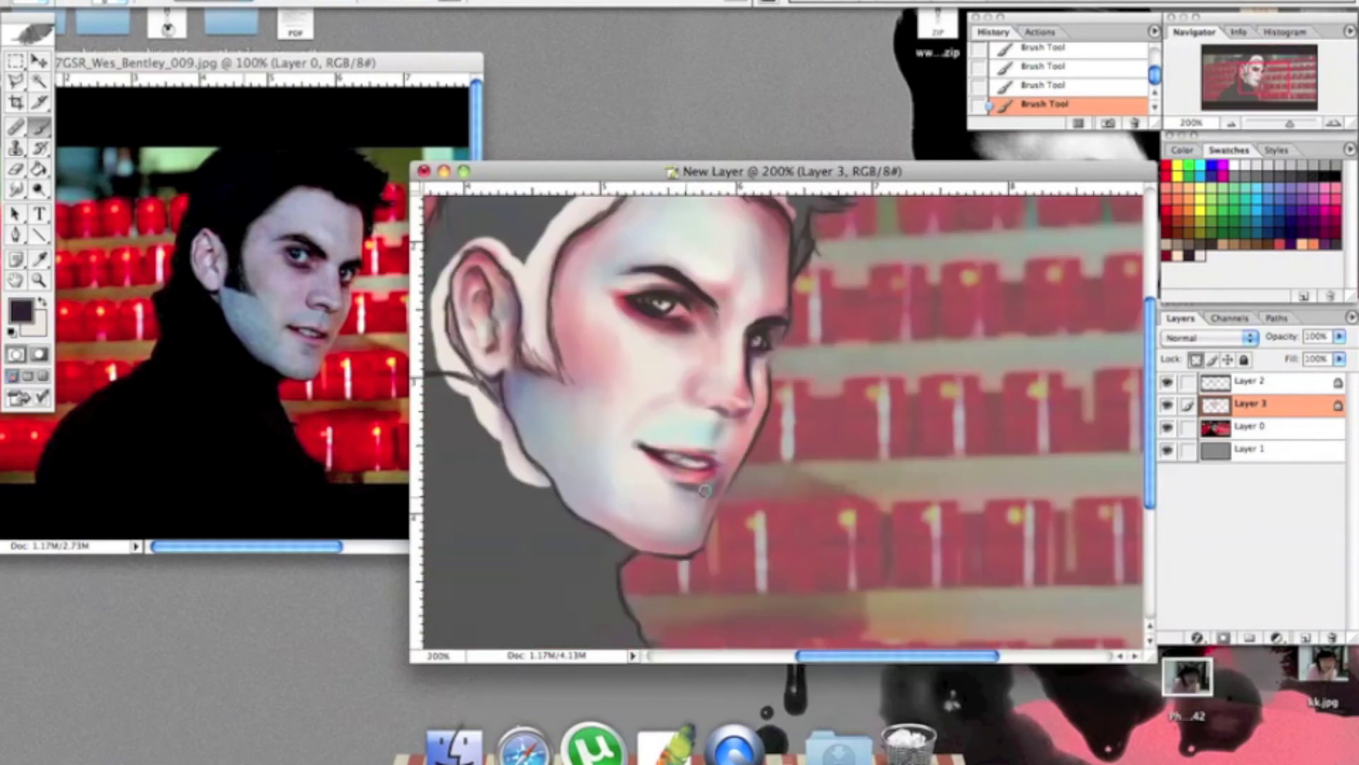
pyautogui.scroll(-1, 1099, 225)
# - Zoom in on the eyes and mouth and choose light blue for the irises
pyautogui.hotkey('ctrl', '+')
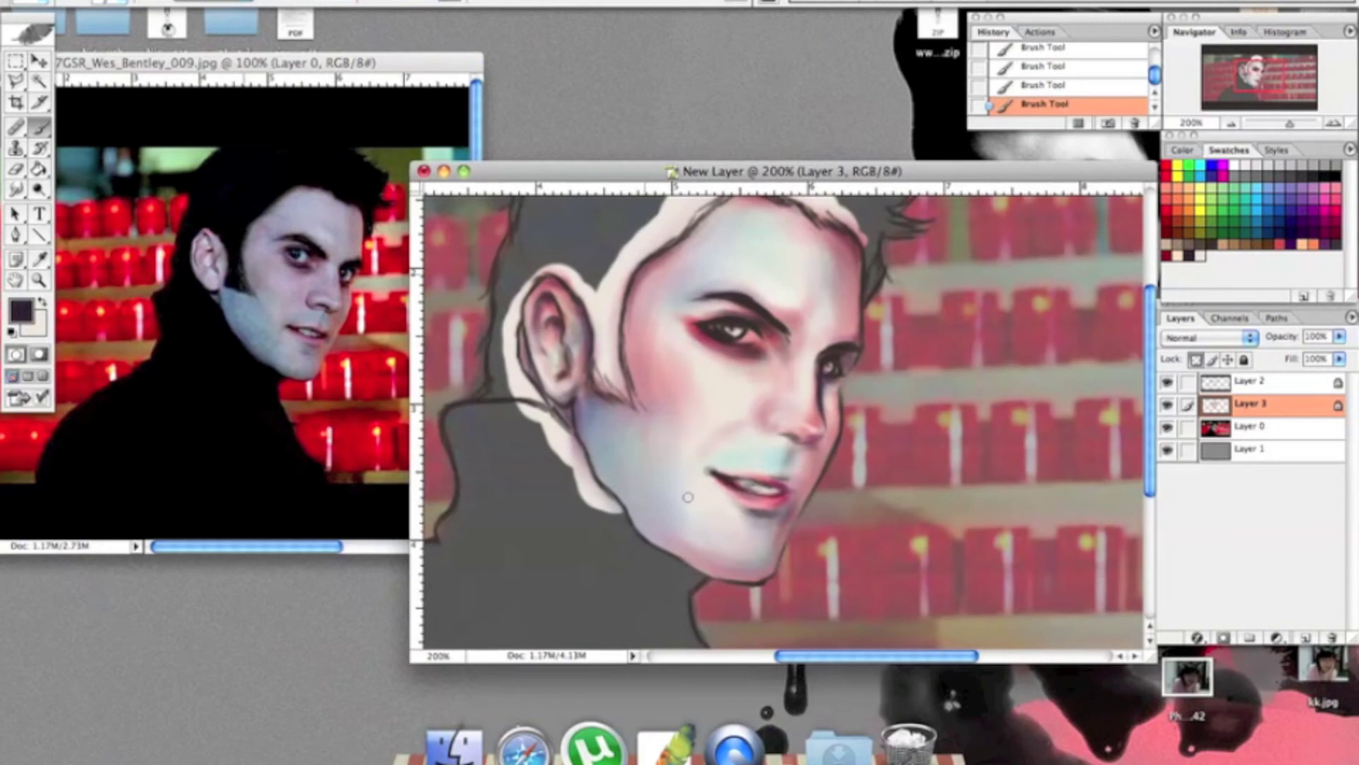
pyautogui.hotkey('ctrl', '+')
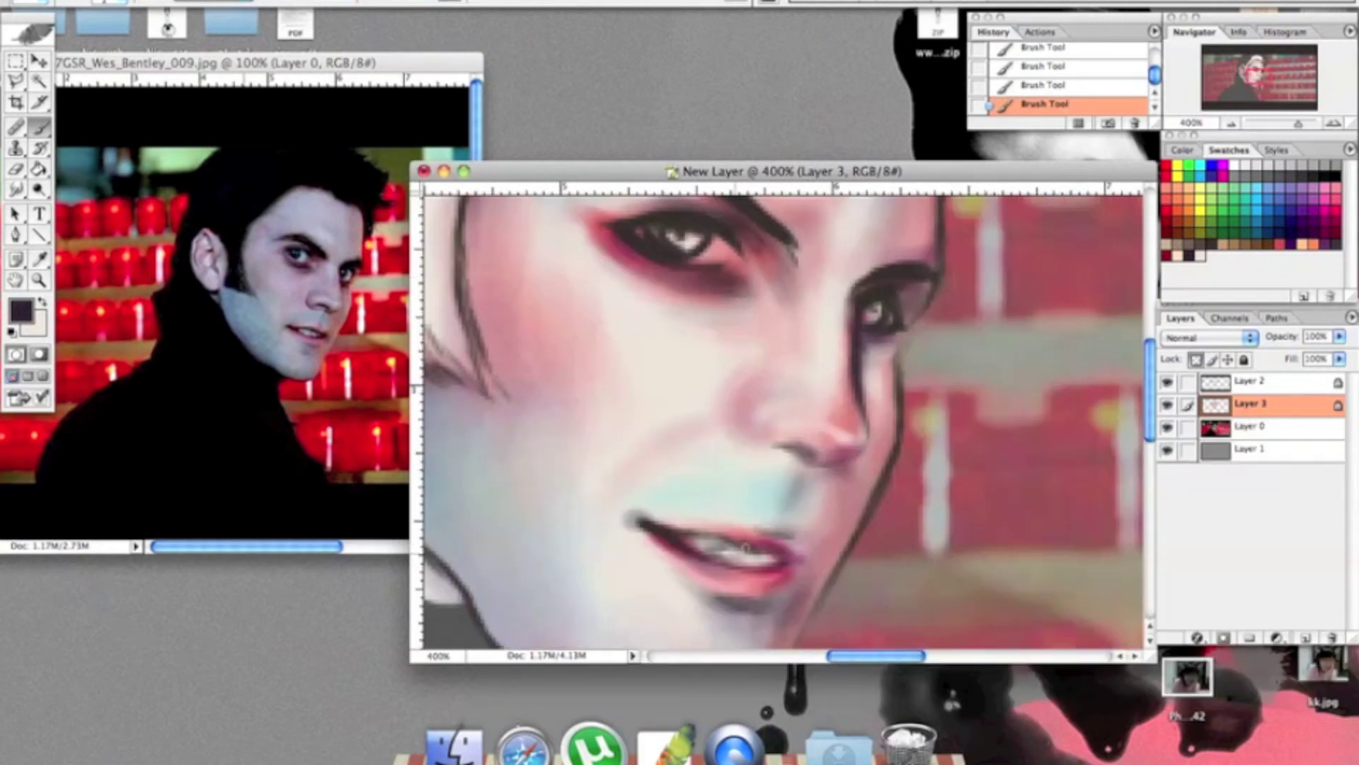
pyautogui.hotkey('ctrl', '-')
pyautogui.rightClick(800, 387)
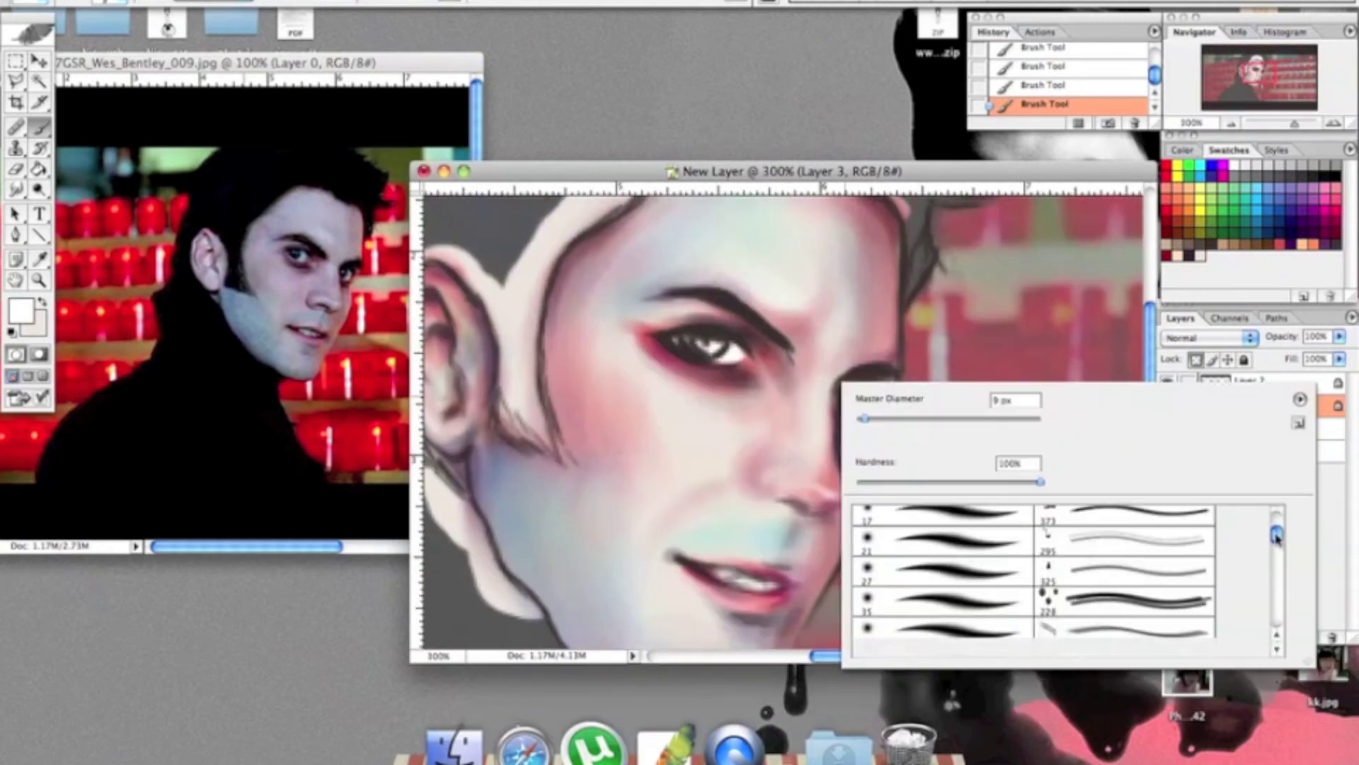
pyautogui.press('Escape')
pyautogui.keyDown('alt'); pyautogui.click(739, 350); pyautogui.keyUp('alt')
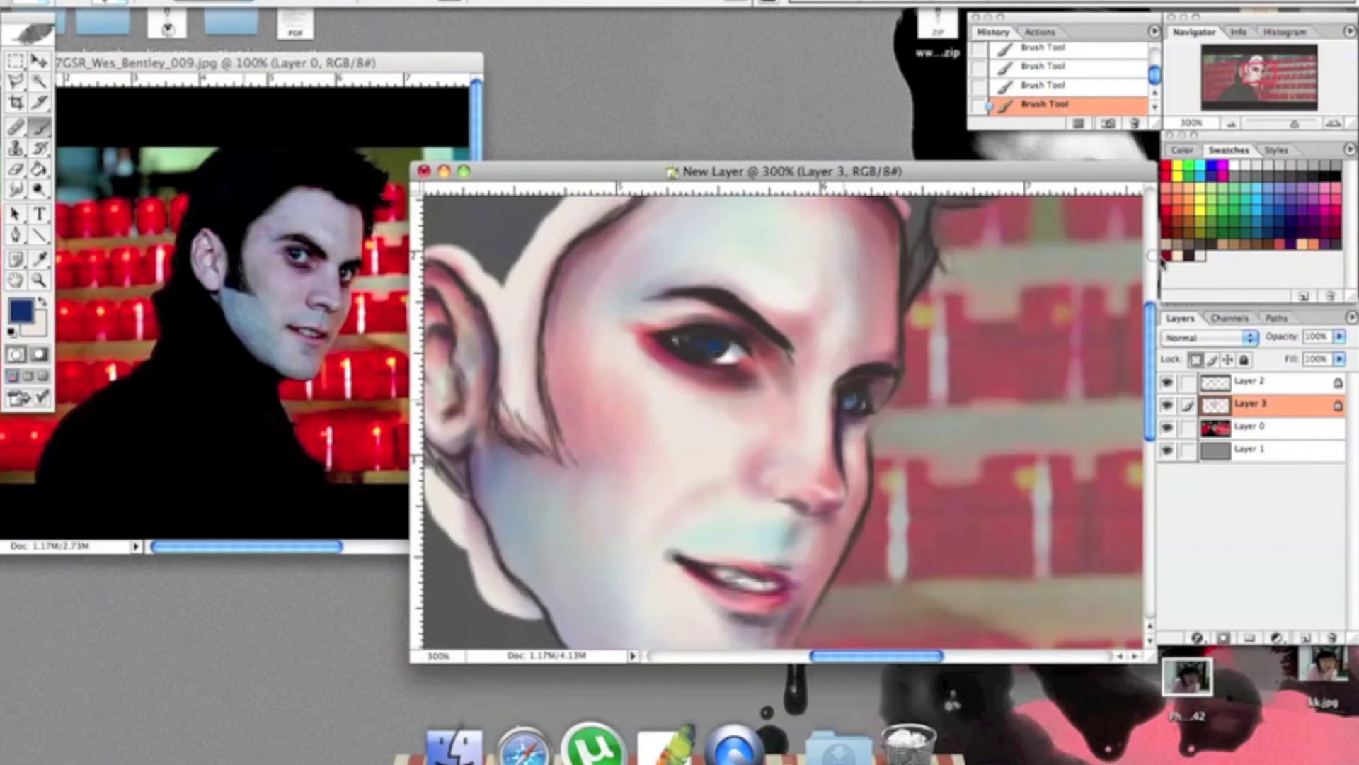
pyautogui.hotkey('ctrl', '-')
pyautogui.hotkey('ctrl', '-')
pyautogui.hotkey('ctrl', '+')
pyautogui.hotkey('ctrl', '+')
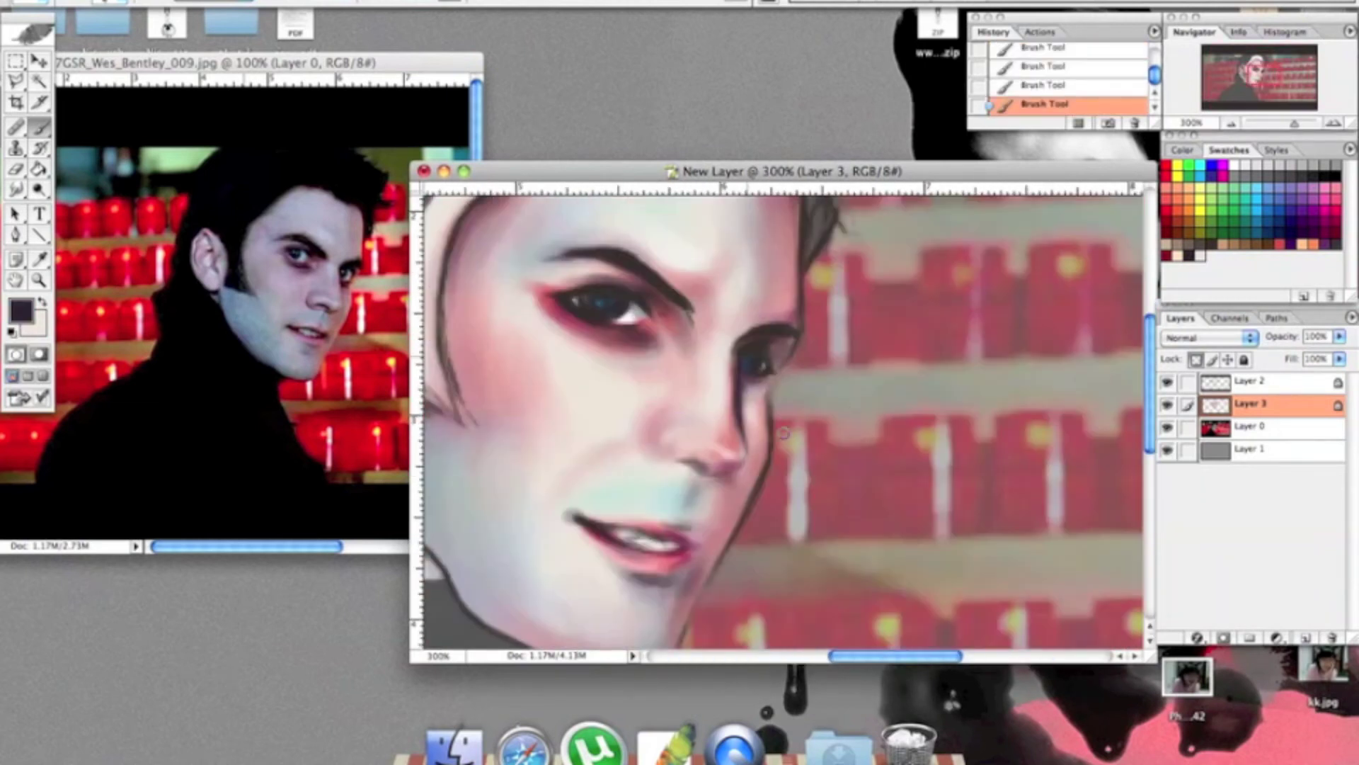
# - Add a new empty layer and pick white for the catchlights
pyautogui.hotkey('ctrl', 'alt', 'shift', 'n')
pyautogui.rightClick(786, 361)
pyautogui.press('Escape')
pyautogui.keyDown('alt'); pyautogui.click(689, 415); pyautogui.keyUp('alt')
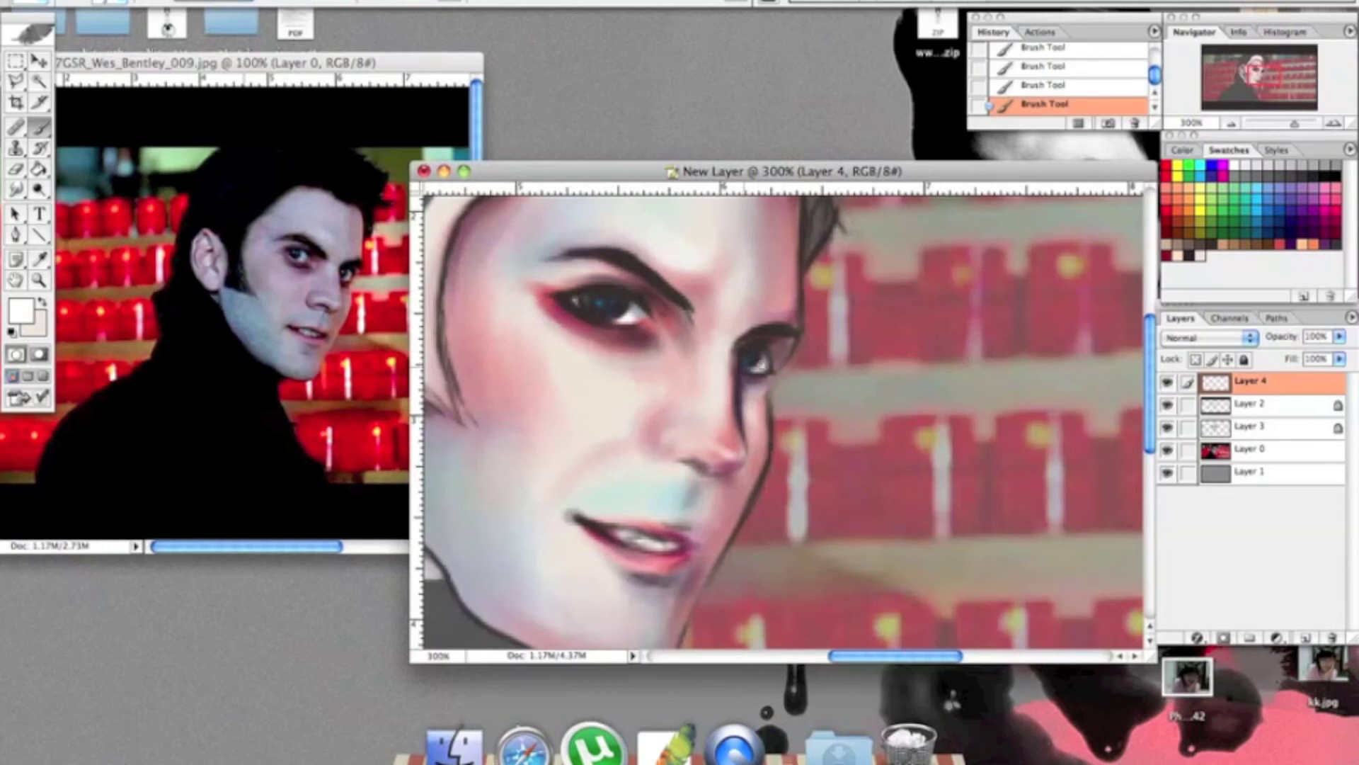
# - Check the whole painting, then zoom in on the face and reduce the brush size
pyautogui.hotkey('ctrl', '-')
pyautogui.hotkey('ctrl', '-')
pyautogui.hotkey('ctrl', '+')
pyautogui.hotkey('ctrl', '+')
pyautogui.hotkey('ctrl', '-')
pyautogui.hotkey('ctrl', '-')
pyautogui.hotkey('ctrl', '+')
pyautogui.hotkey('ctrl', '+')
pyautogui.rightClick(779, 414)
pyautogui.hotkey('alt', '[')
pyautogui.hotkey('alt', '[')
pyautogui.press('Escape')
# - Refine the face's skin tones with dark purple, pink and light beige strokes
pyautogui.keyDown('alt'); pyautogui.click(524, 322); pyautogui.keyUp('alt')
pyautogui.hotkey('ctrl', '-')
pyautogui.hotkey('ctrl', '-')
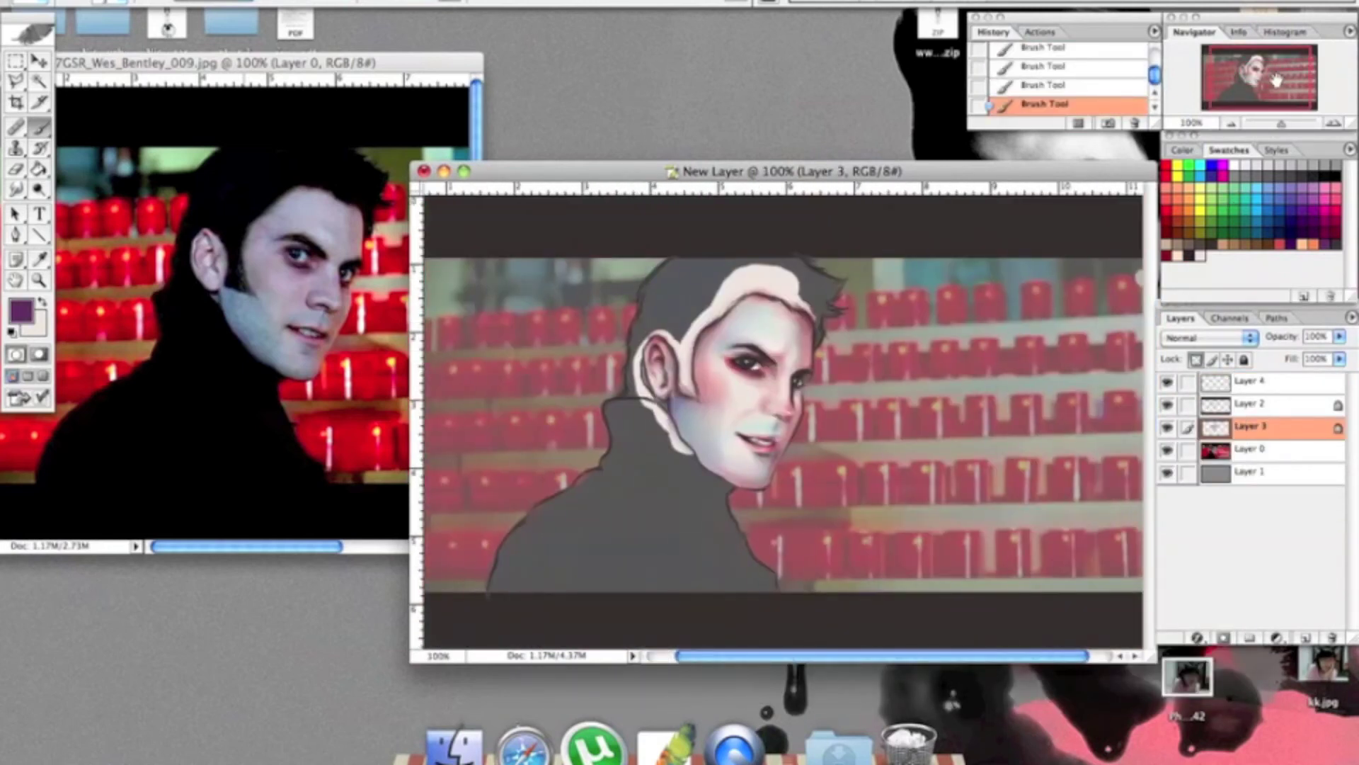
pyautogui.hotkey('ctrl', '+')
pyautogui.keyDown('alt'); pyautogui.click(818, 347); pyautogui.keyUp('alt')
pyautogui.keyDown('alt'); pyautogui.click(797, 296); pyautogui.keyUp('alt')
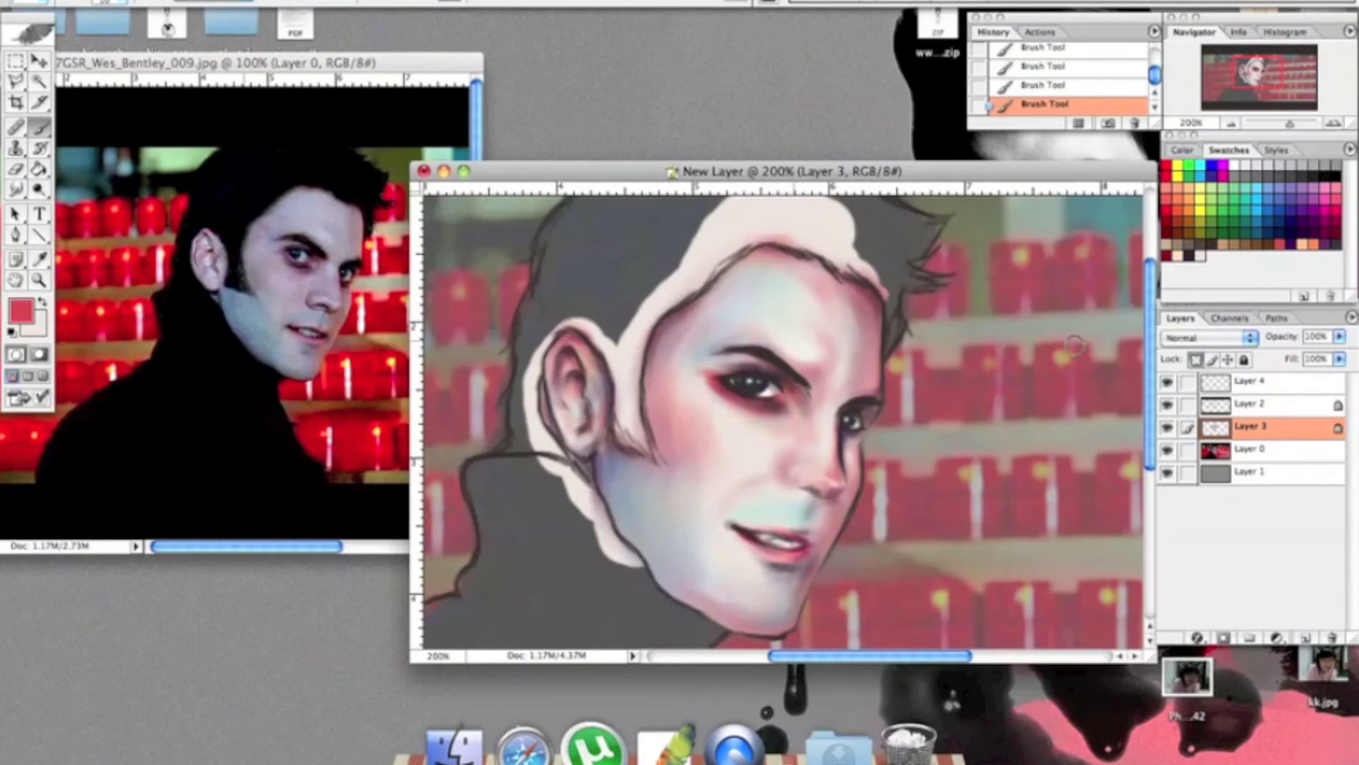
pyautogui.hotkey('ctrl', '+')
pyautogui.hotkey('ctrl', '-')
pyautogui.hotkey('ctrl', '-')
pyautogui.hotkey('ctrl', '+')
pyautogui.hotkey('ctrl', '+')
# - Add red eye-shadow and light beige skin touches, comparing close-up and wide views
pyautogui.keyDown('alt'); pyautogui.click(867, 468); pyautogui.keyUp('alt')
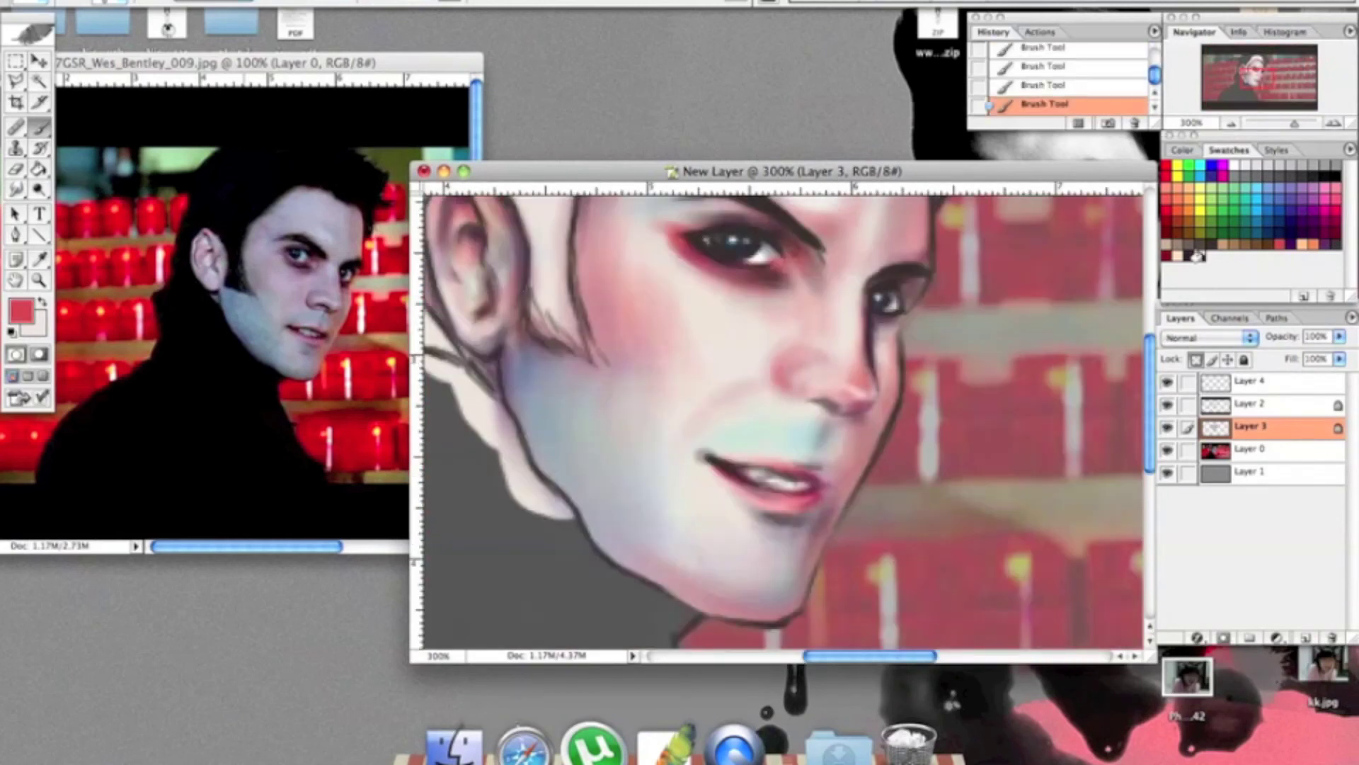
pyautogui.click(1195, 255)
pyautogui.hotkey('ctrl', '-')
pyautogui.hotkey('ctrl', '-')
pyautogui.hotkey('ctrl', '+')
pyautogui.hotkey('ctrl', '+')
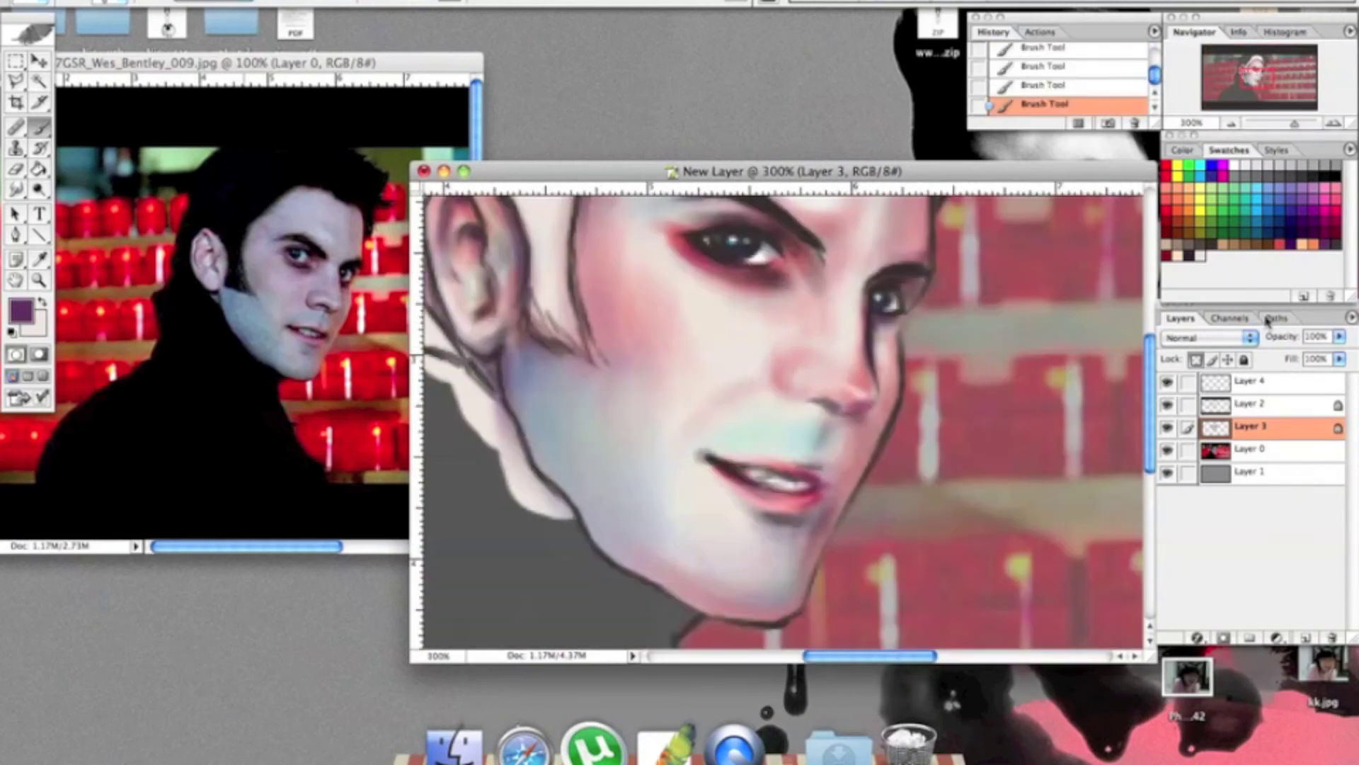
pyautogui.hotkey('ctrl', '-')
pyautogui.hotkey('ctrl', '-')
pyautogui.hotkey('ctrl', '+')
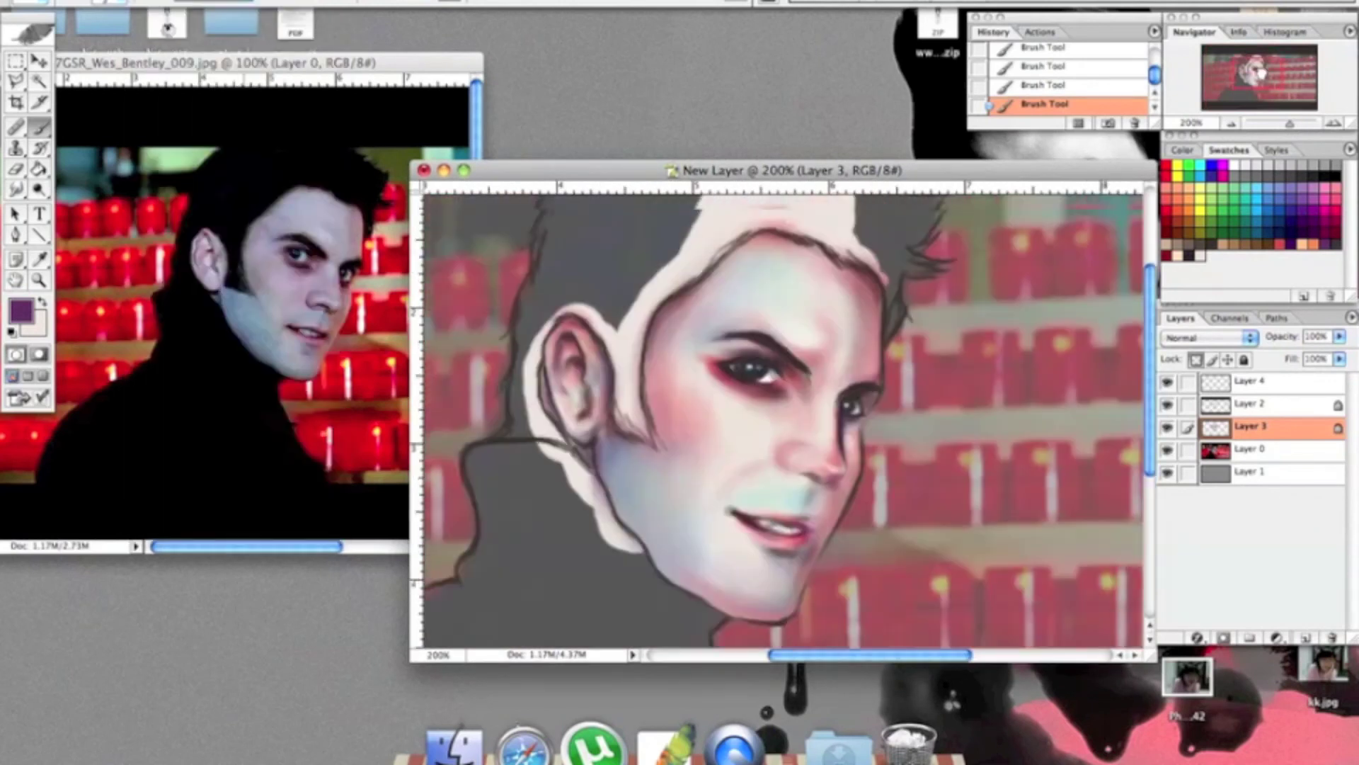
# - Paint dark spiky hair over the head, beside the ear and across the forehead
pyautogui.moveTo(620, 287)
pyautogui.mouseDown()
pyautogui.moveTo(880, 258)
pyautogui.moveTo(622, 395)
pyautogui.moveTo(646, 469)
pyautogui.moveTo(579, 322)
pyautogui.moveTo(601, 418)
pyautogui.mouseUp()
pyautogui.moveTo(559, 340); pyautogui.dragTo(560, 468)
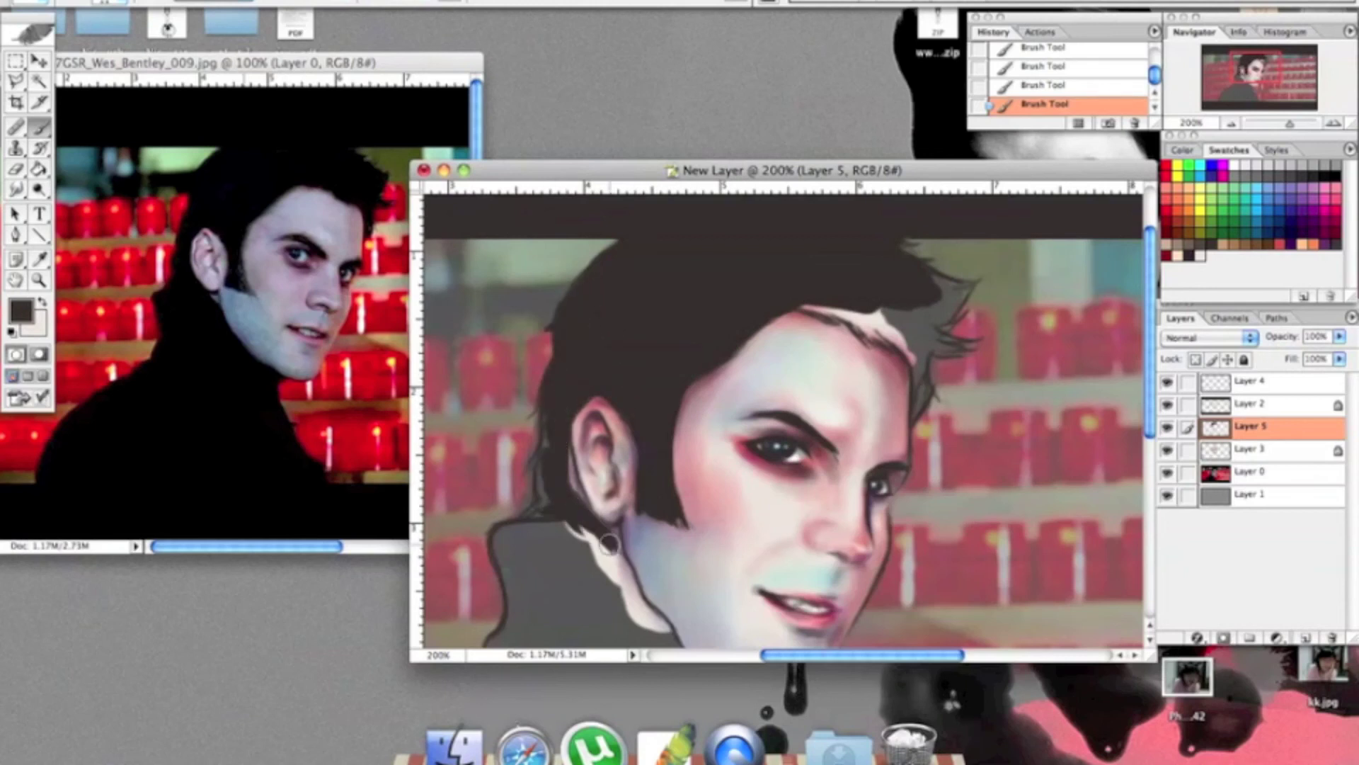
pyautogui.moveTo(780, 294)
pyautogui.mouseDown()
pyautogui.moveTo(935, 311)
pyautogui.moveTo(899, 393)
pyautogui.mouseUp()
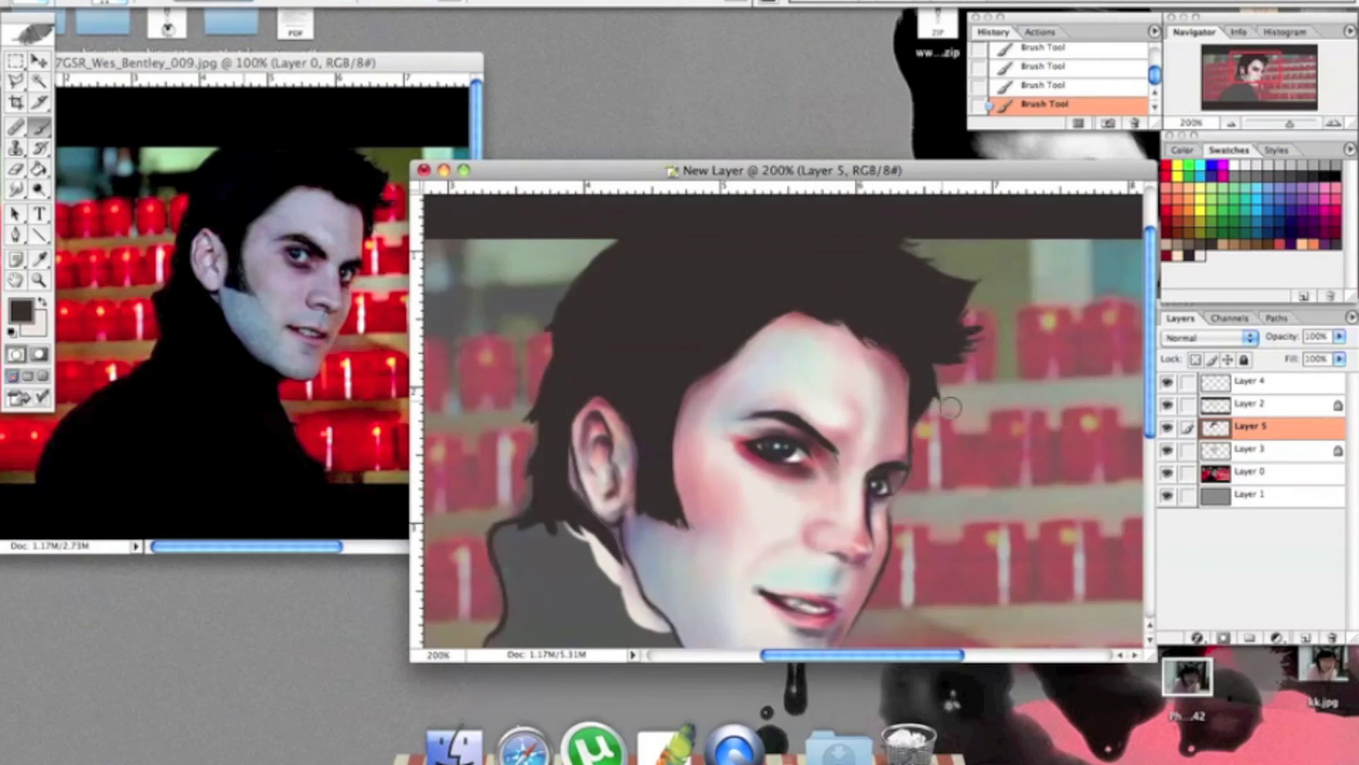
# - Fill the coat in solid dark brown-black along the neck and shoulders
pyautogui.scroll(-2, 1140, 240)
pyautogui.hscroll(2, 1140, 241)
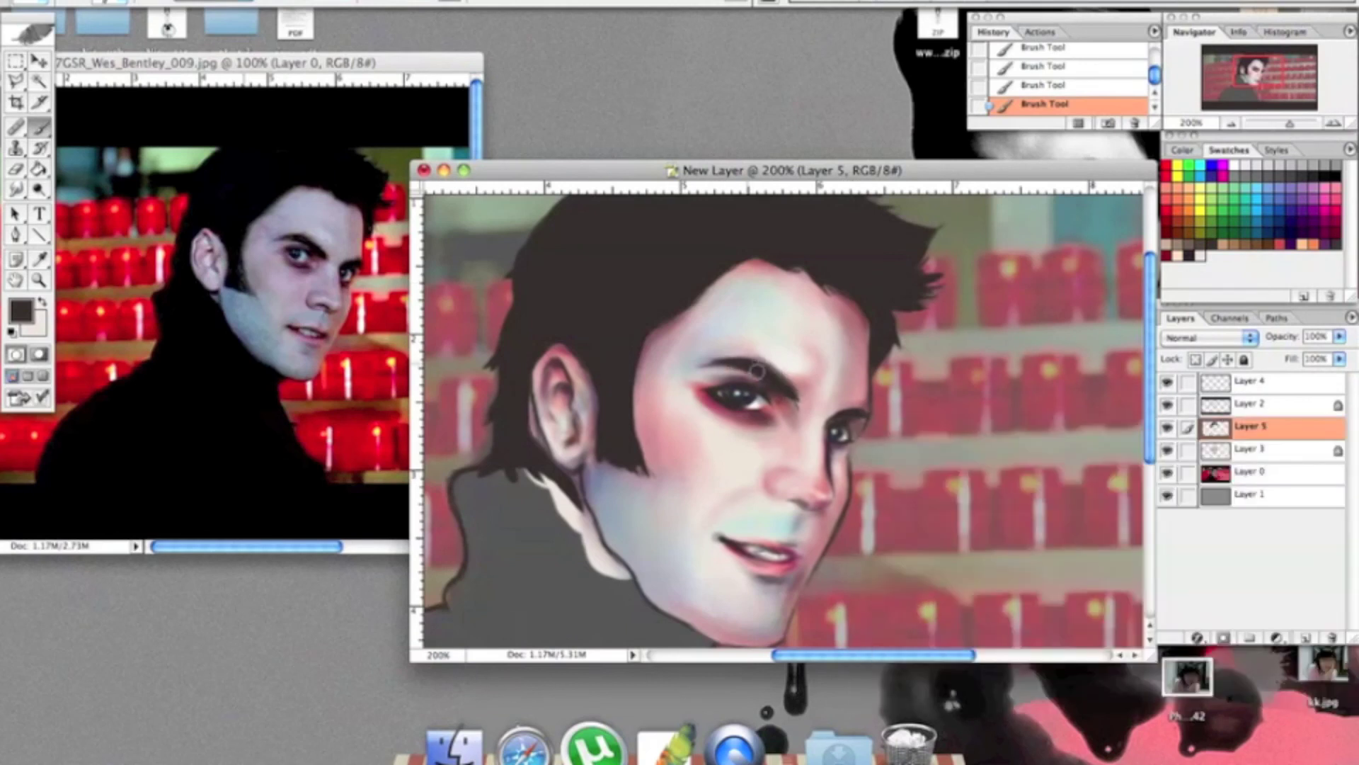
pyautogui.scroll(-3, 755, 272)
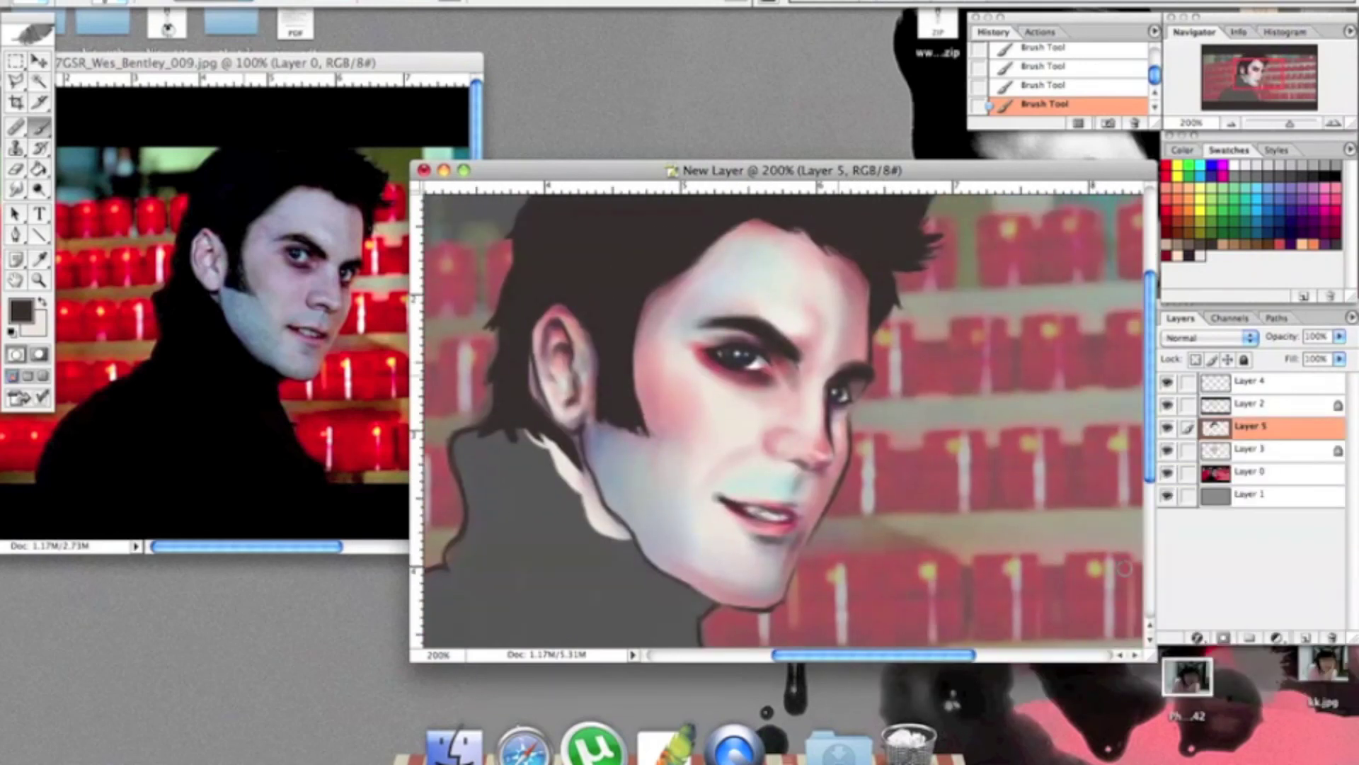
pyautogui.scroll(-5, 778, 354)
pyautogui.hscroll(-3, 778, 354)
pyautogui.moveTo(782, 352)
pyautogui.mouseDown()
pyautogui.moveTo(673, 243)
pyautogui.moveTo(878, 390)
pyautogui.moveTo(652, 252)
pyautogui.mouseUp()
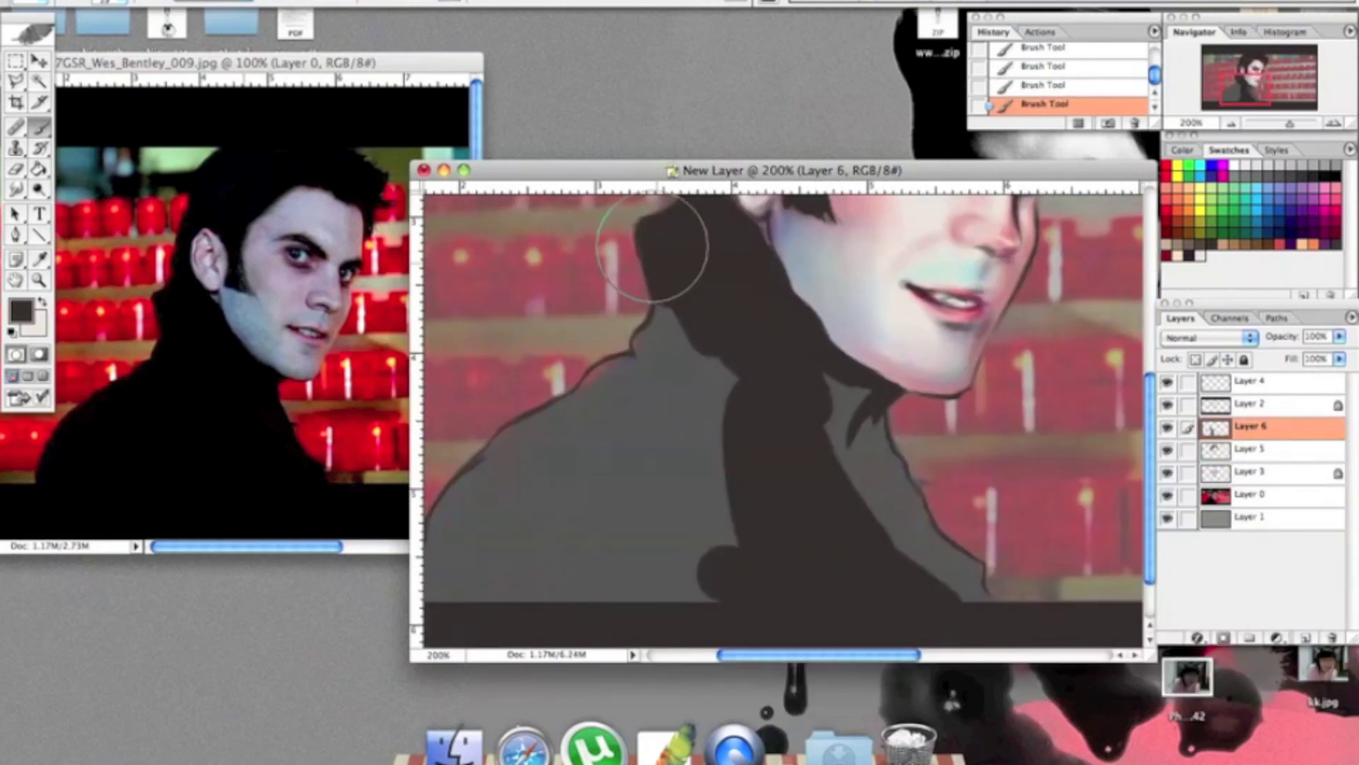
pyautogui.scroll(-3, 651, 248)
pyautogui.moveTo(647, 540)
pyautogui.mouseDown()
pyautogui.moveTo(780, 386)
pyautogui.moveTo(871, 504)
pyautogui.mouseUp()
pyautogui.hscroll(2, 780, 386)
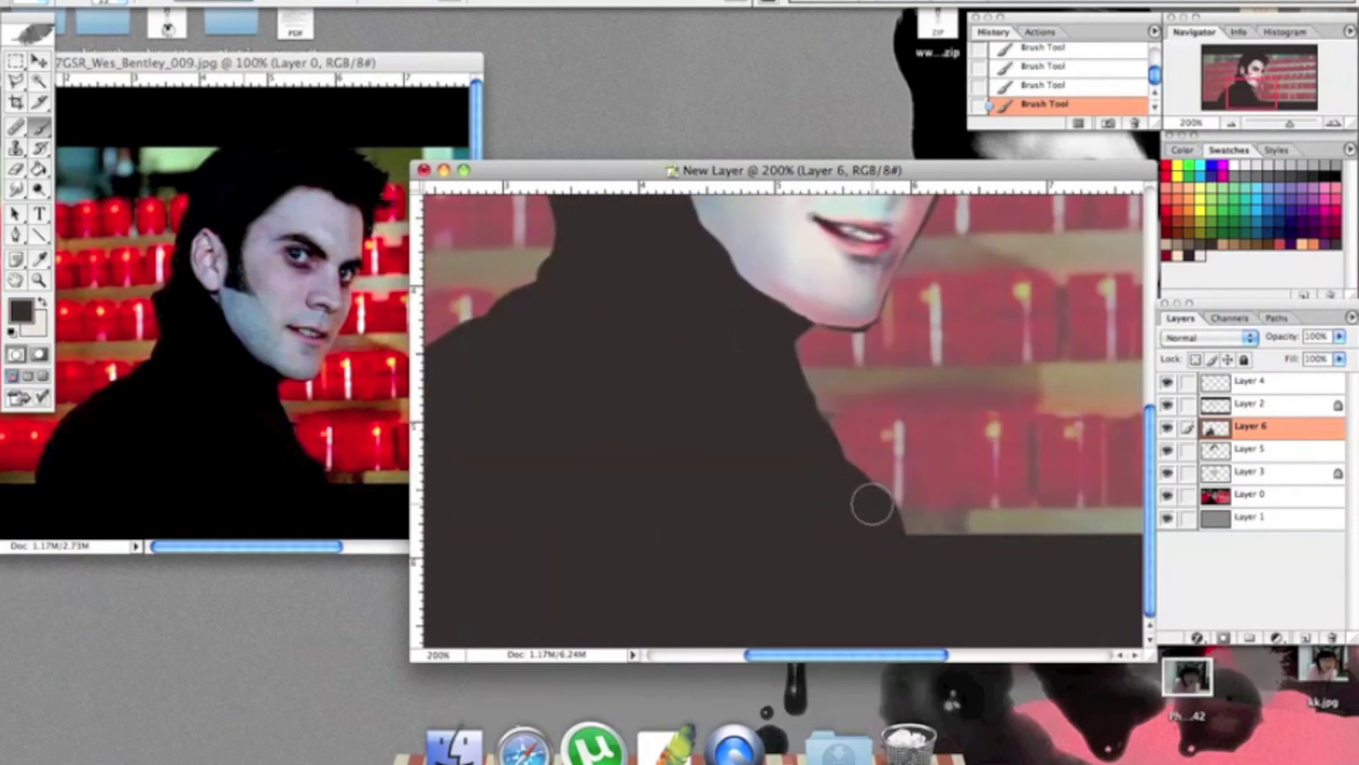